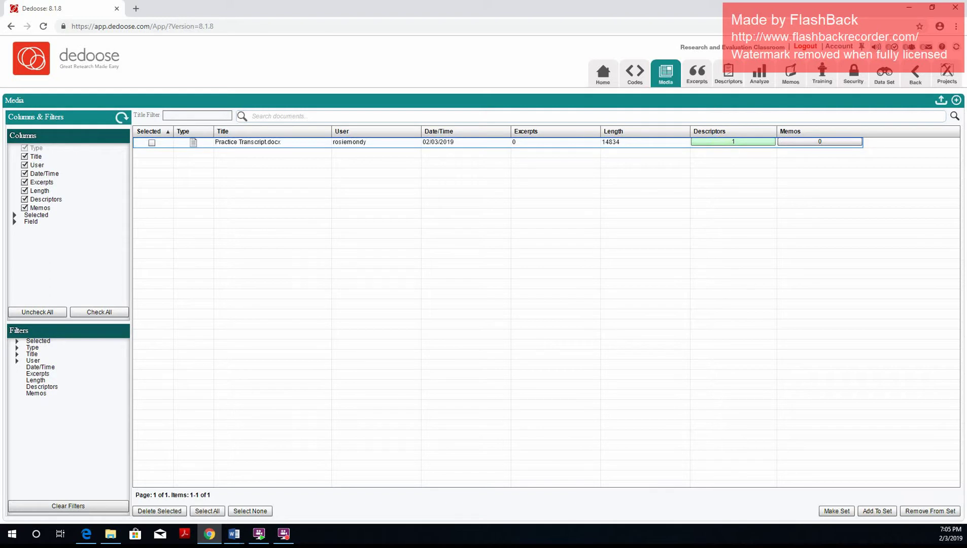
# - Open the Practice Transcript.docx interview from the Media list, then bring the Word window forward
pyautogui.doubleClick(250, 145)
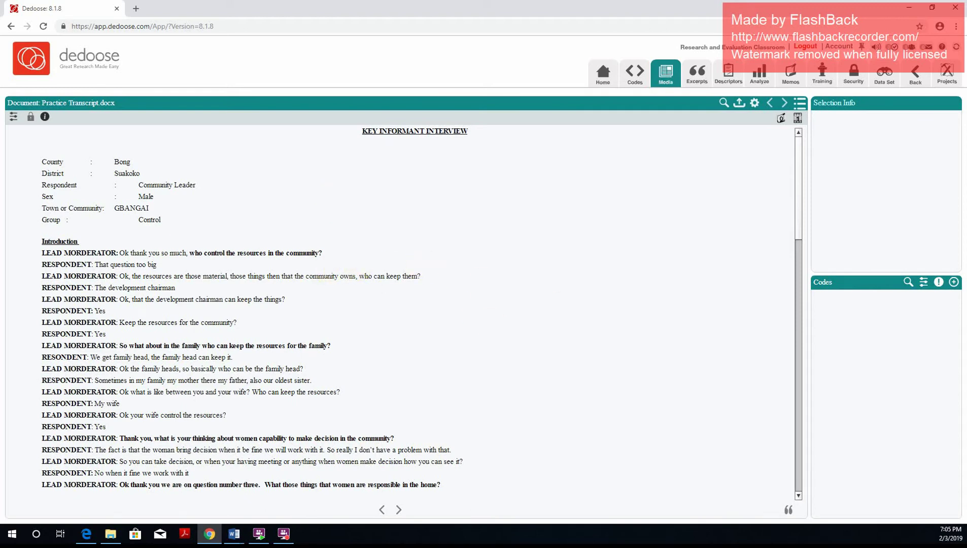
pyautogui.hotkey('alt', 'Tab')
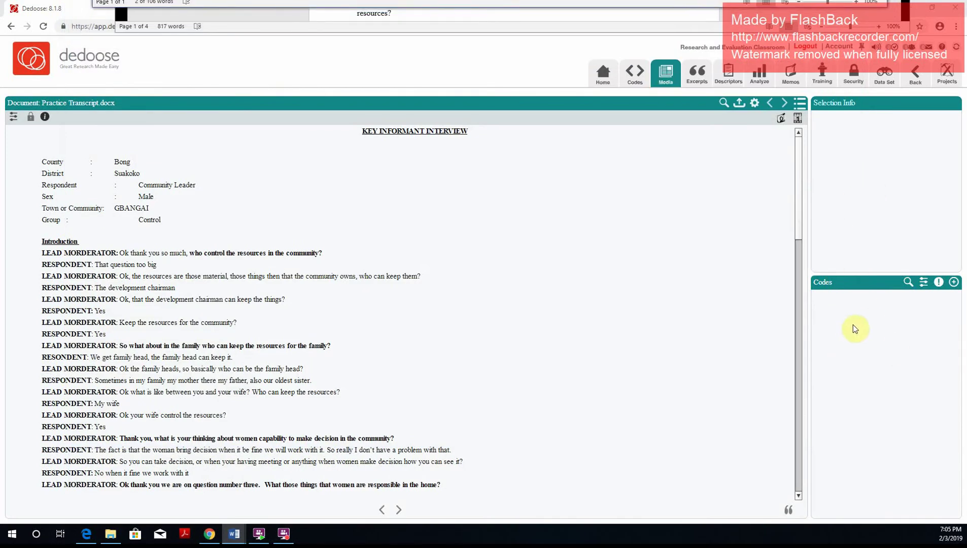
# - Add root codes 'Women's control over community resources' and 'Women's control over household resources'
pyautogui.click(953, 283)
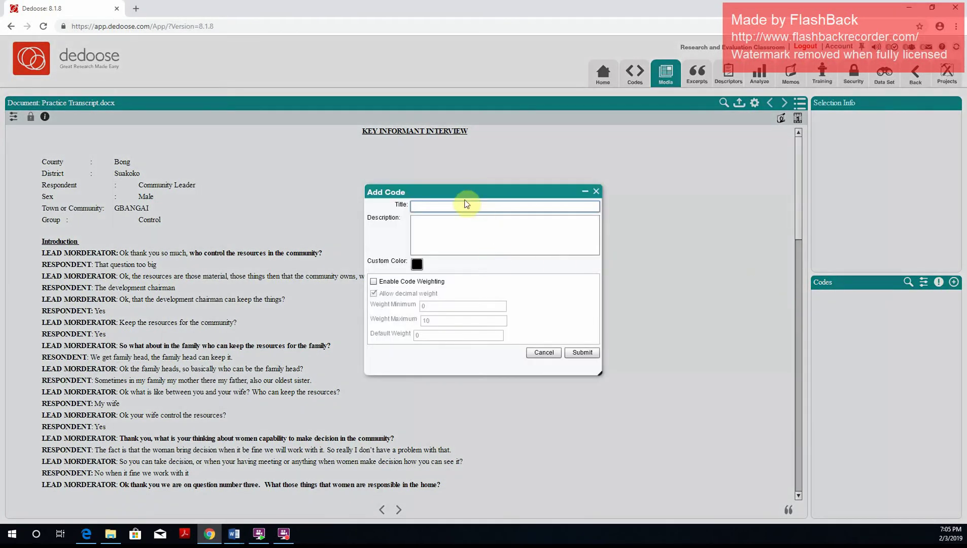
pyautogui.write('Women')
pyautogui.write("'s contr")
pyautogui.write('ol over communi')
pyautogui.write('ty resp')
pyautogui.write('ources')
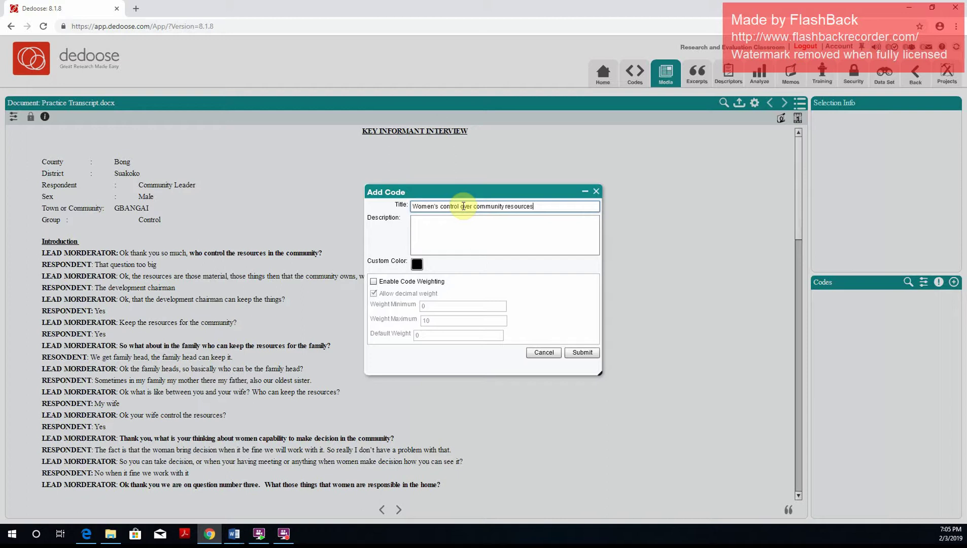
pyautogui.click(579, 352)
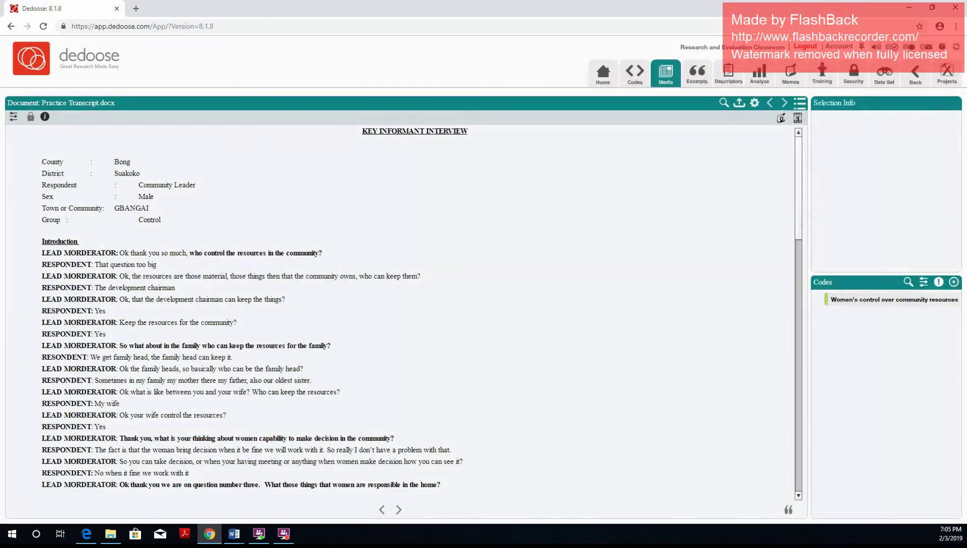
pyautogui.click(954, 282)
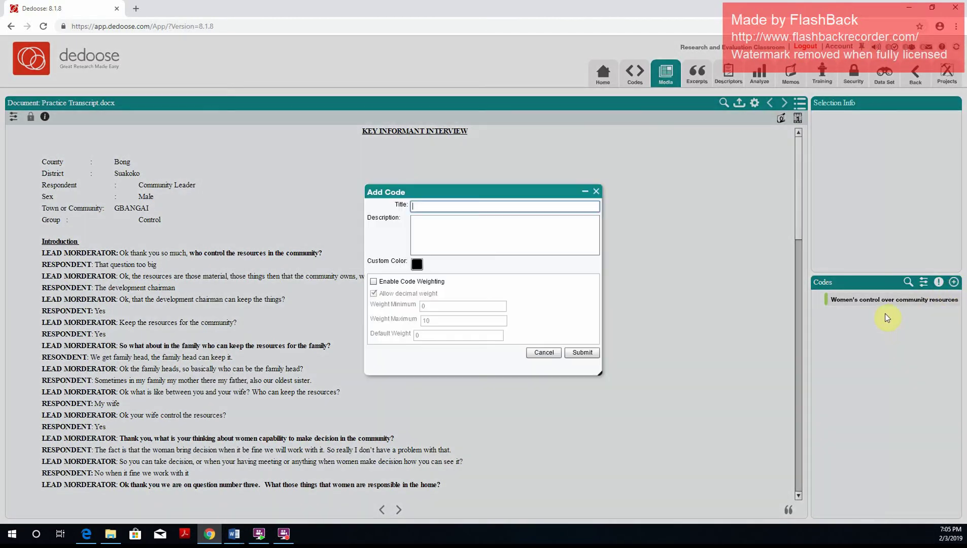
pyautogui.write("Women's control over household res")
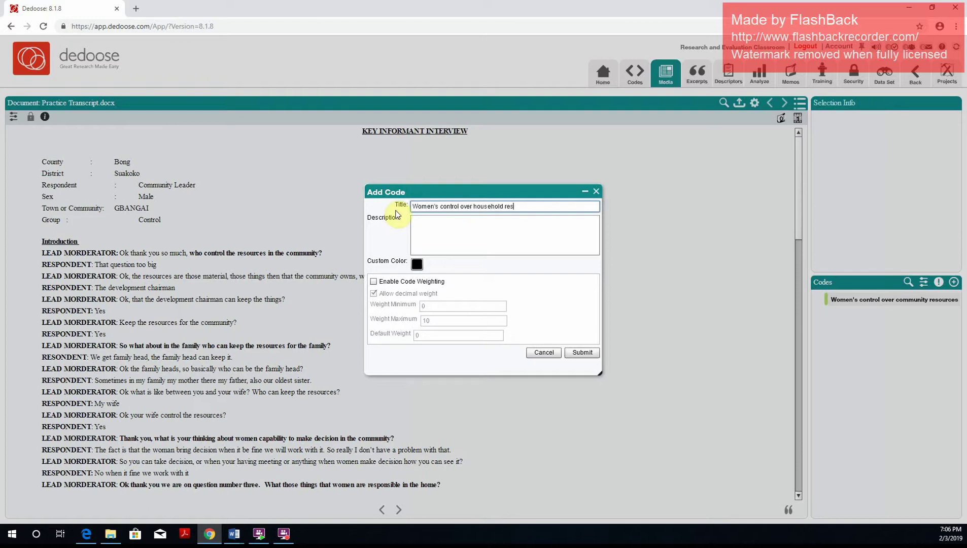
pyautogui.write('ources')
pyautogui.click(582, 353)
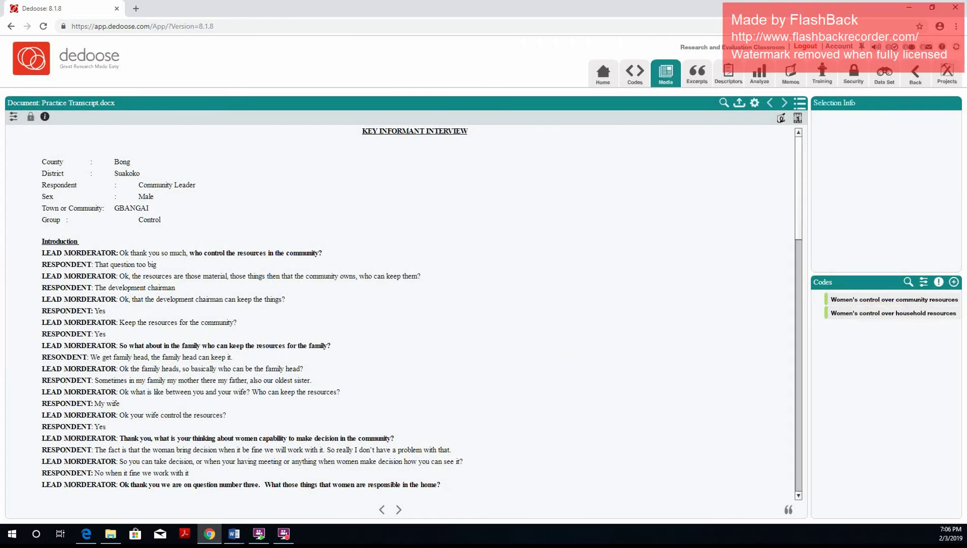
# - Review the Word 'Coding structure' outline, then move the Word window aside to reveal Dedoose
pyautogui.hotkey('alt', 'Tab')
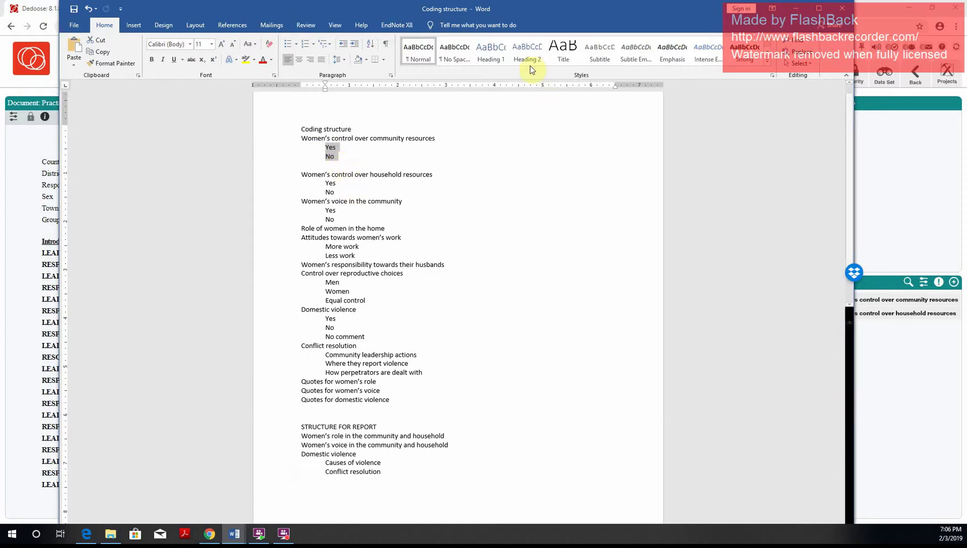
pyautogui.doubleClick(527, 4)
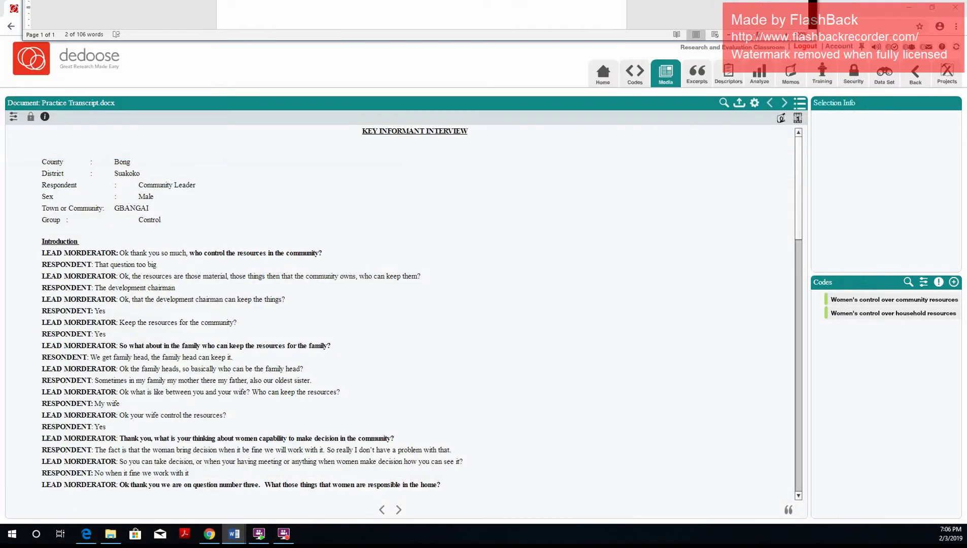
# - Add Yes and No child codes under the community and household resources codes, expanding household
pyautogui.click(957, 301)
pyautogui.click(958, 302)
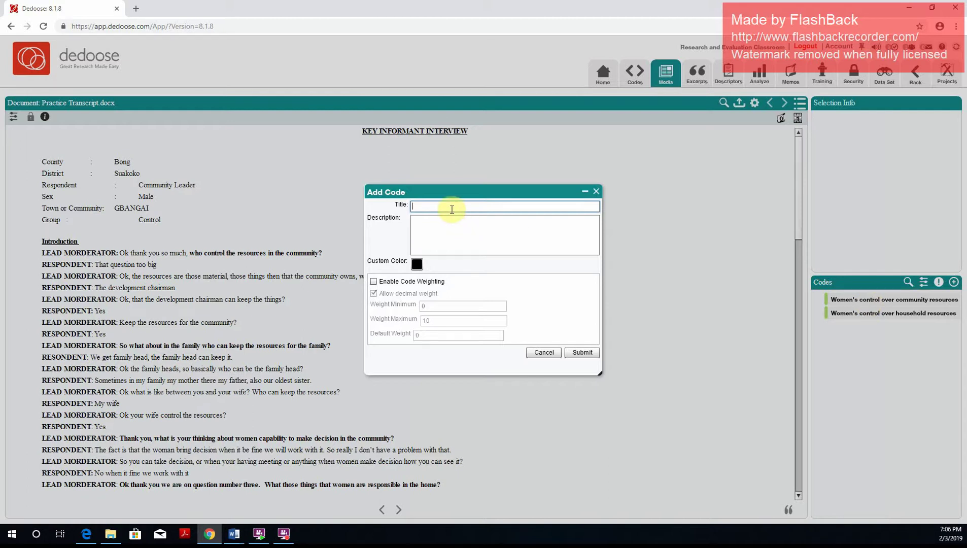
pyautogui.click(578, 353)
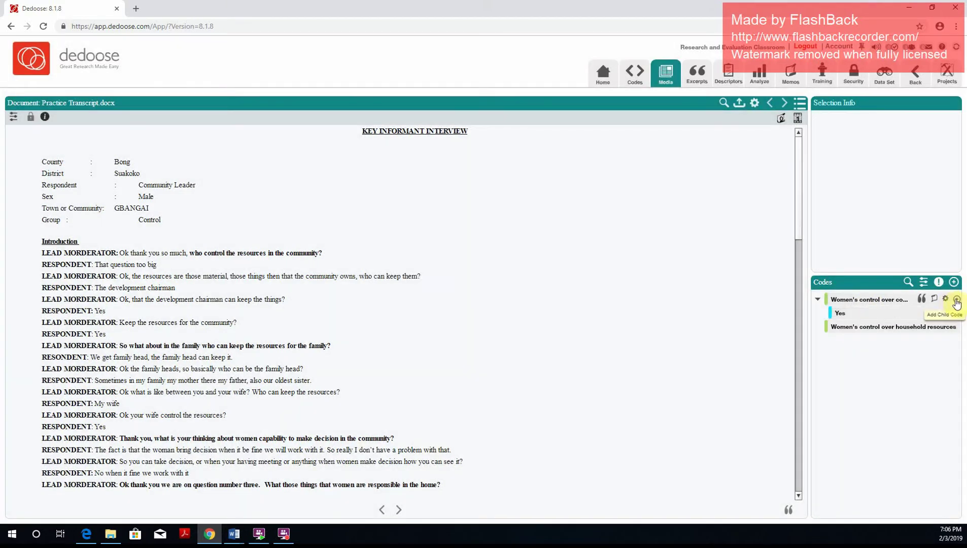
pyautogui.click(957, 301)
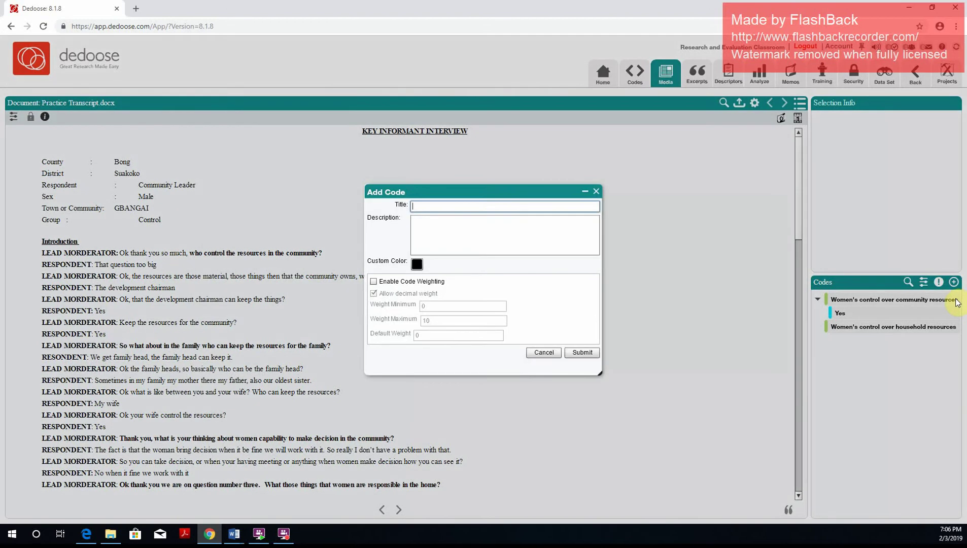
pyautogui.click(583, 352)
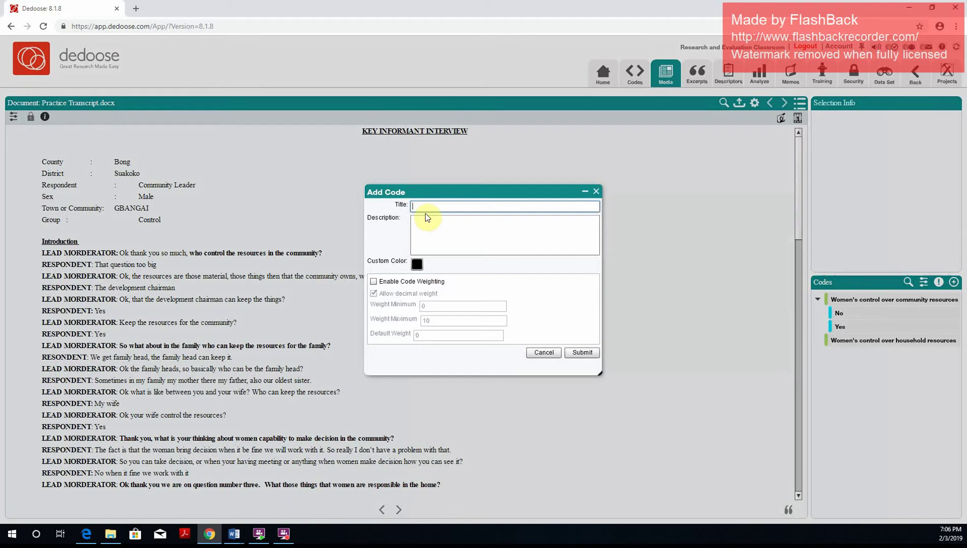
pyautogui.click(583, 353)
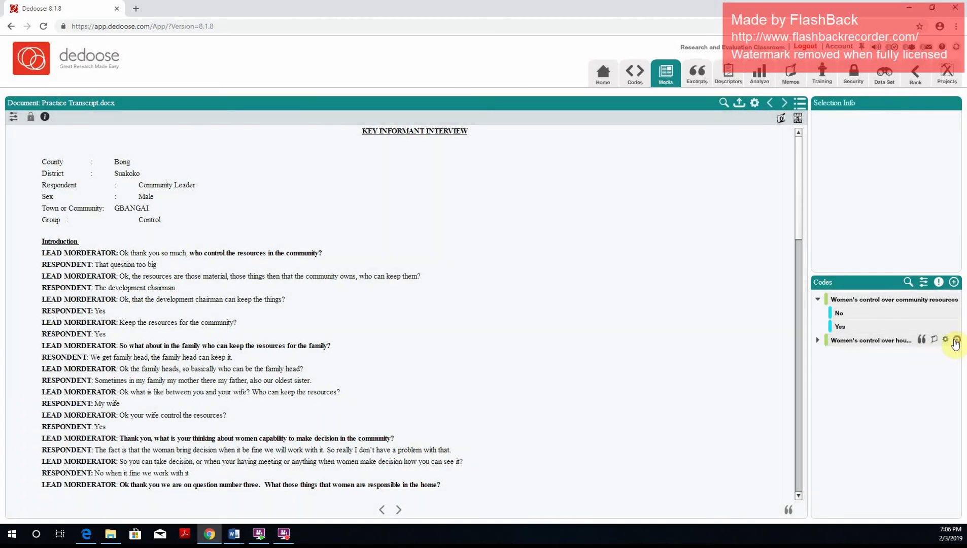
pyautogui.click(956, 339)
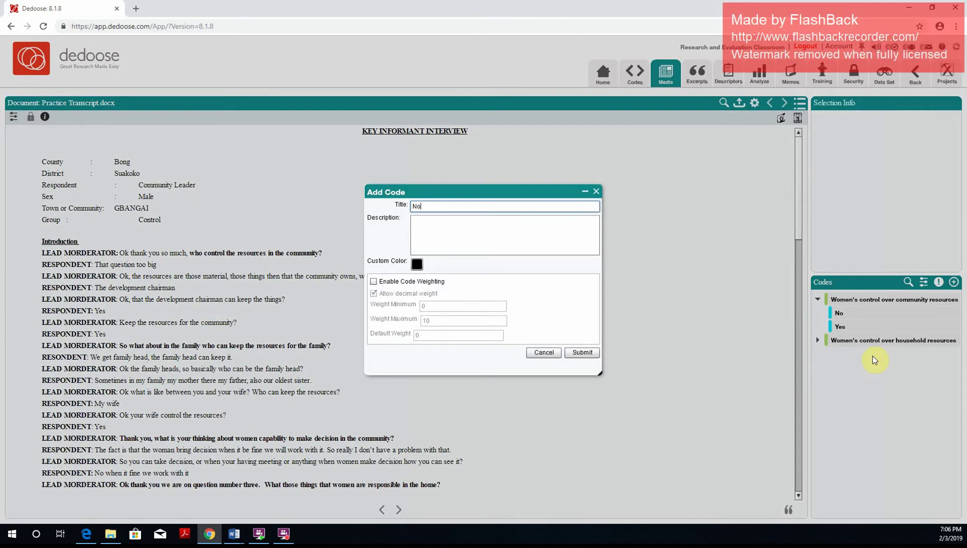
pyautogui.click(583, 353)
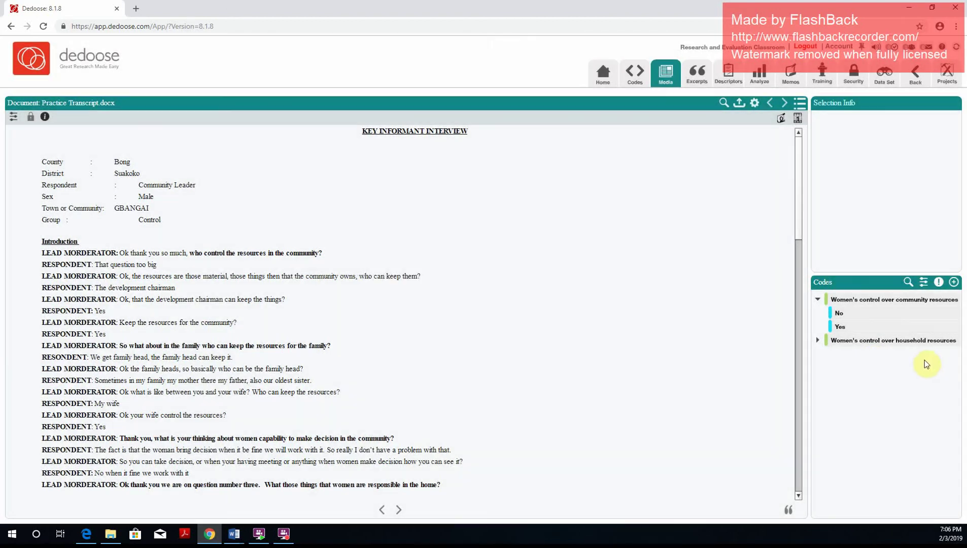
pyautogui.click(818, 340)
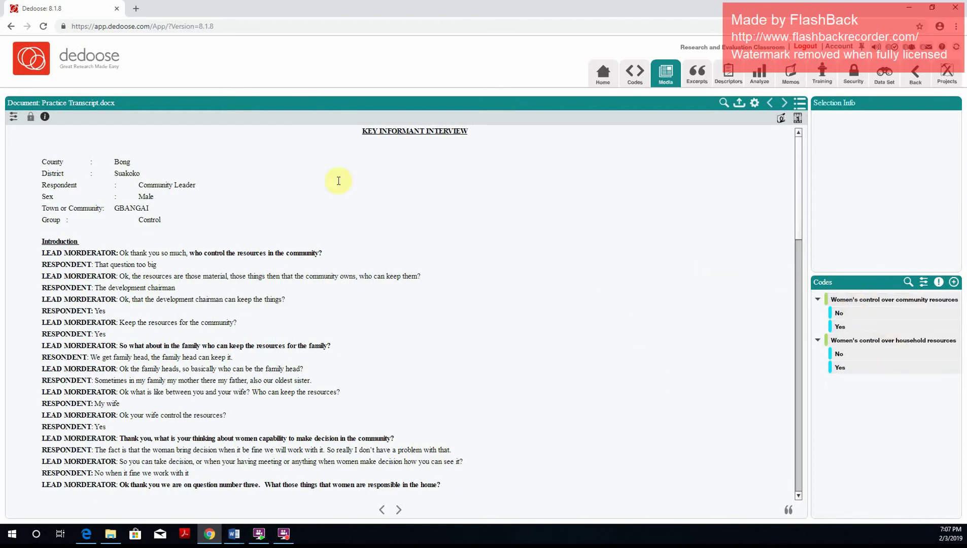
# - Create the root code 'Women's voice in the community', then return to the Media list
pyautogui.click(632, 77)
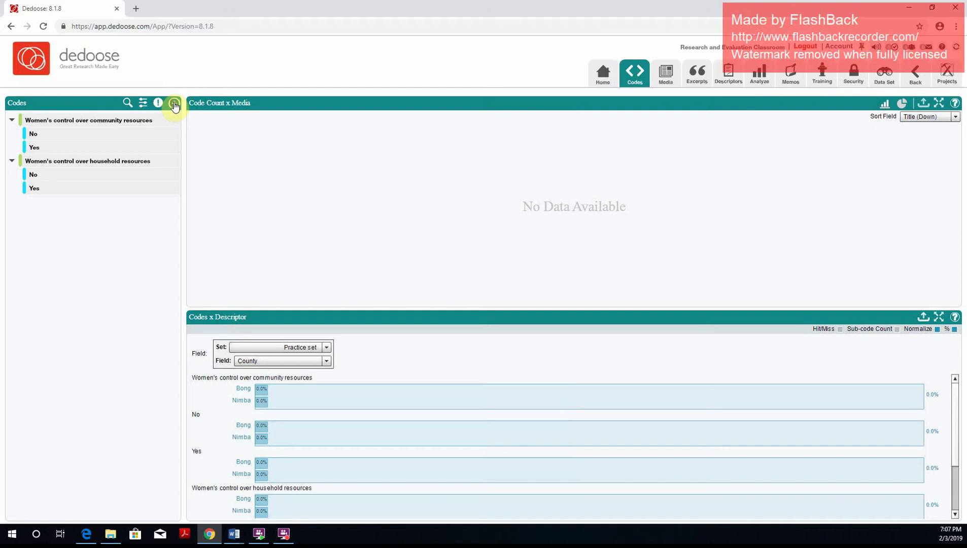
pyautogui.click(174, 105)
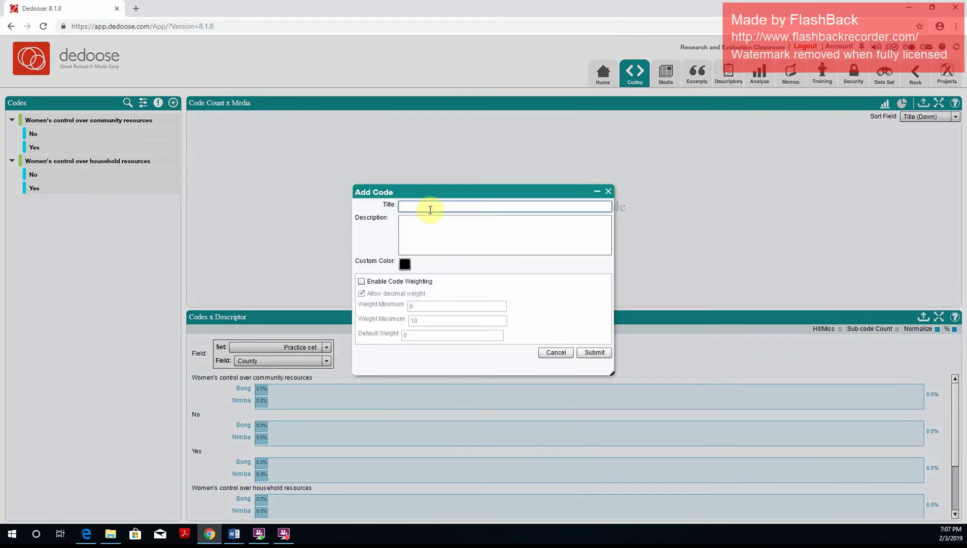
pyautogui.write('Wome')
pyautogui.write("n's opi")
pyautogui.write('ce in the community')
pyautogui.click(594, 352)
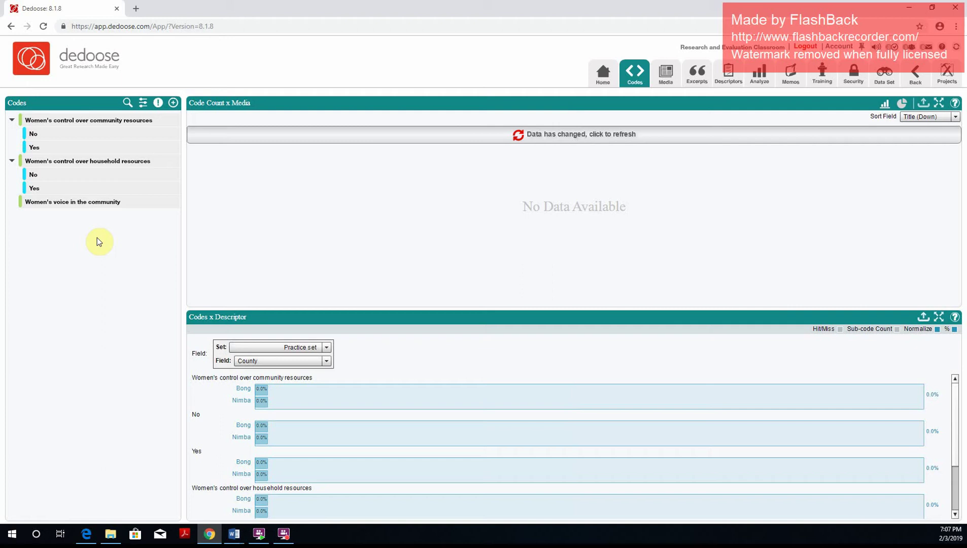
pyautogui.moveTo(157, 133)
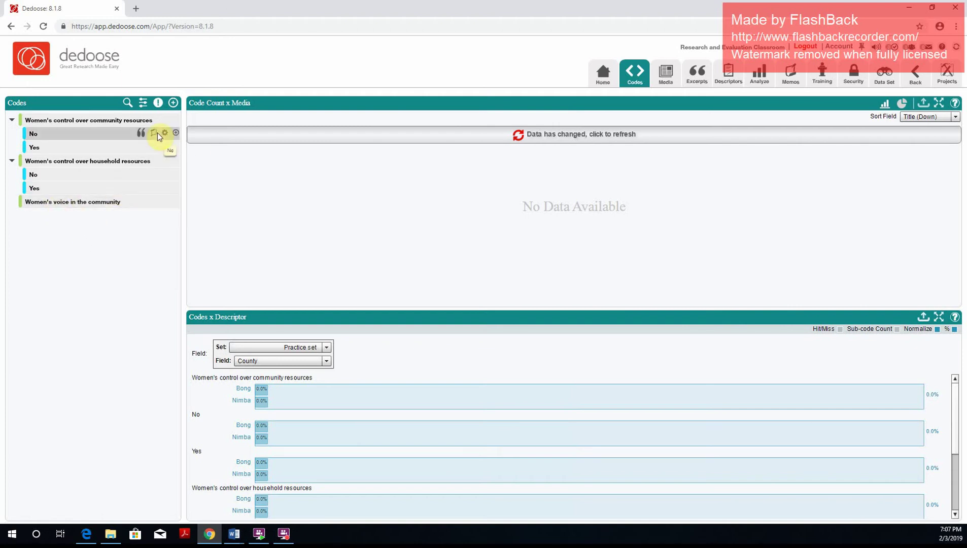
pyautogui.click(660, 83)
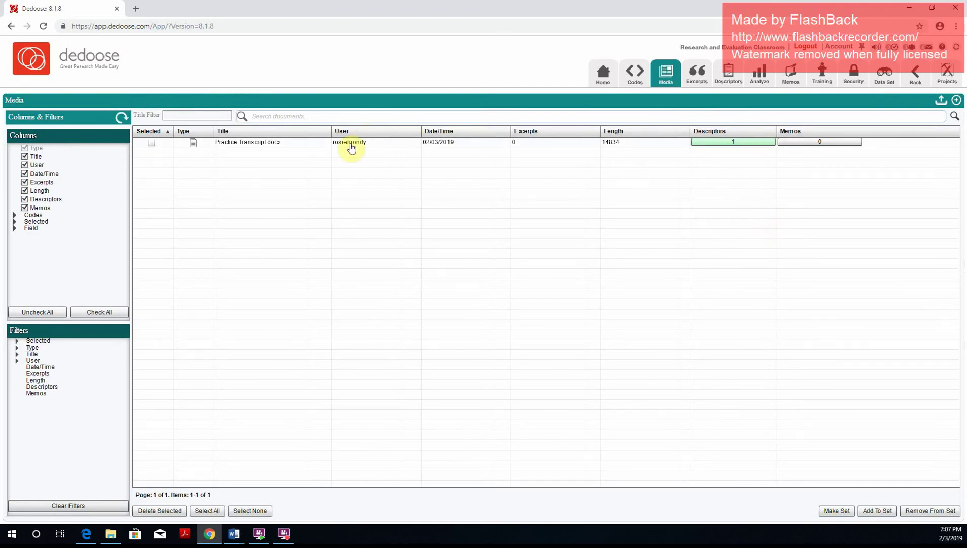
# - Reopen Practice Transcript.docx in the document viewer beside the full code tree
pyautogui.doubleClick(287, 144)
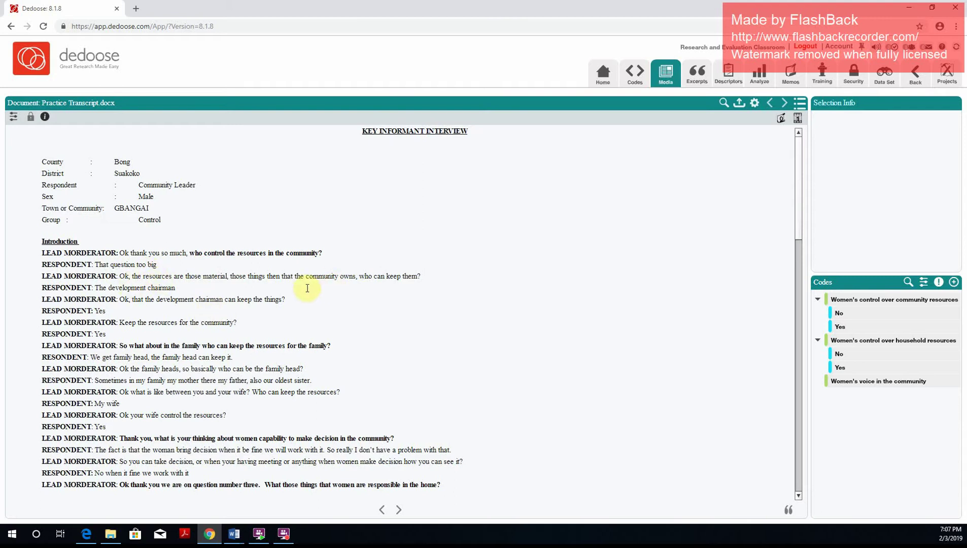
pyautogui.moveTo(95, 289); pyautogui.dragTo(181, 293)
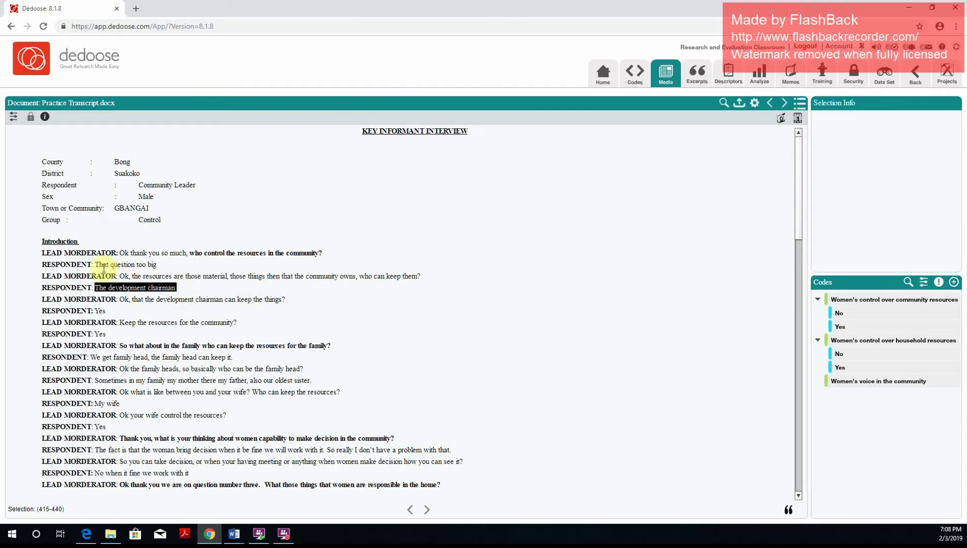
pyautogui.click(95, 264)
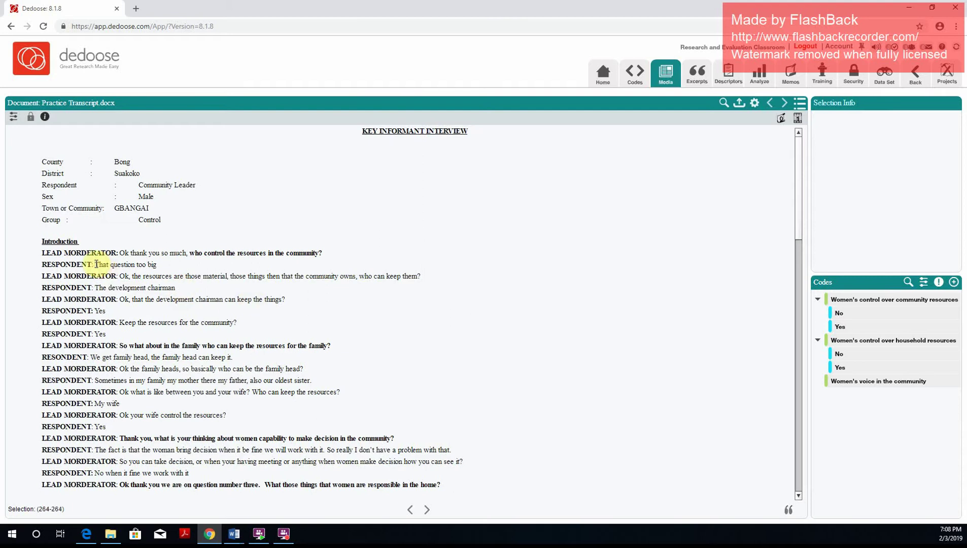
pyautogui.moveTo(95, 264); pyautogui.dragTo(240, 286)
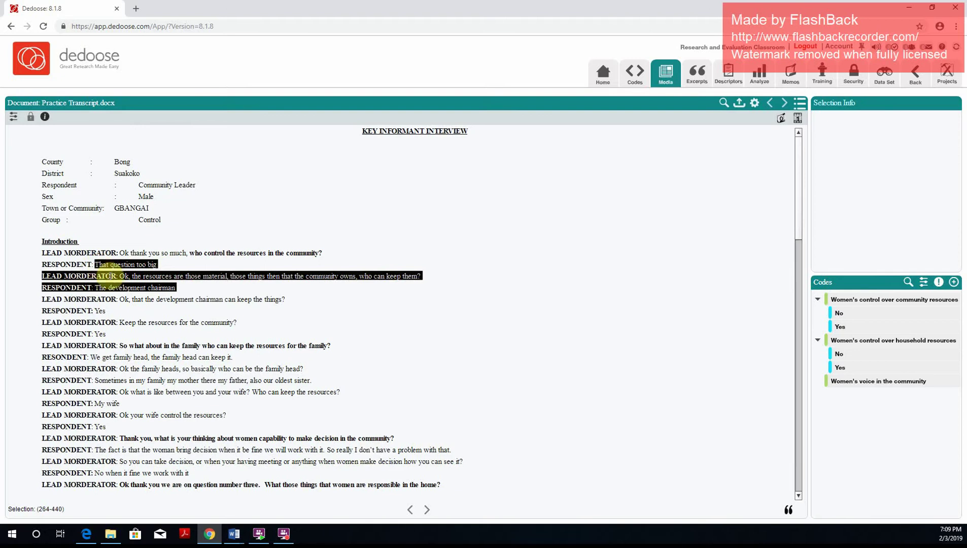
pyautogui.click(142, 268)
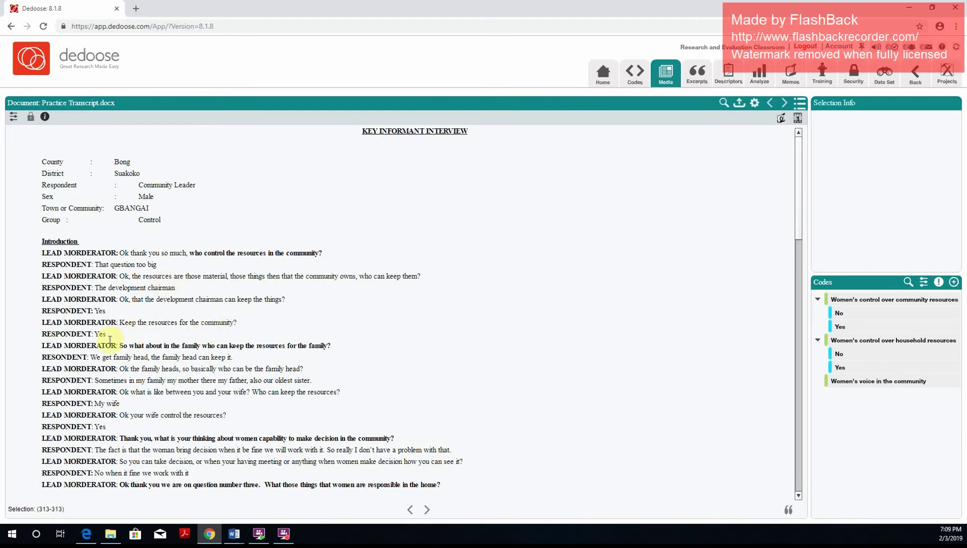
# - Select the respondent's answer 'The development chairman' in the transcript
pyautogui.moveTo(94, 264); pyautogui.dragTo(161, 340)
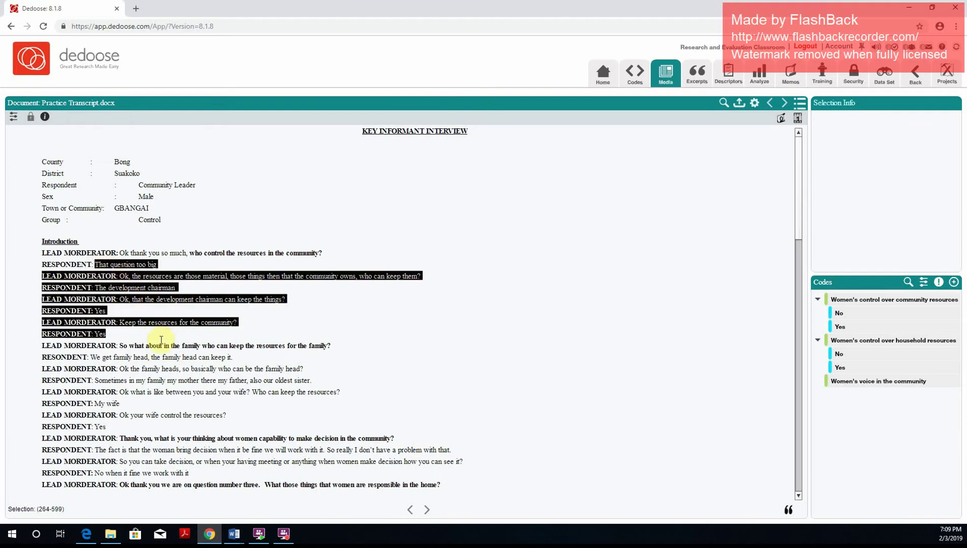
pyautogui.click(140, 323)
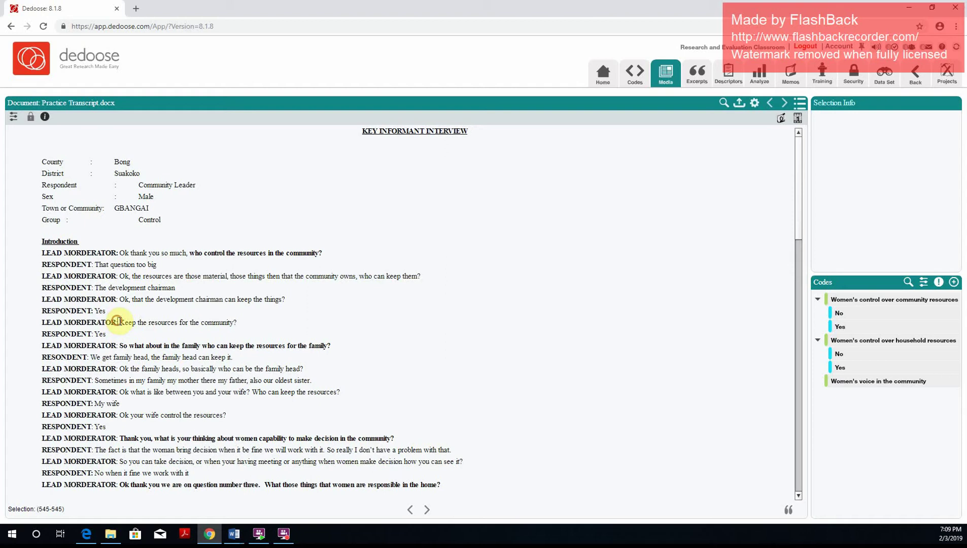
pyautogui.moveTo(147, 324); pyautogui.dragTo(122, 315)
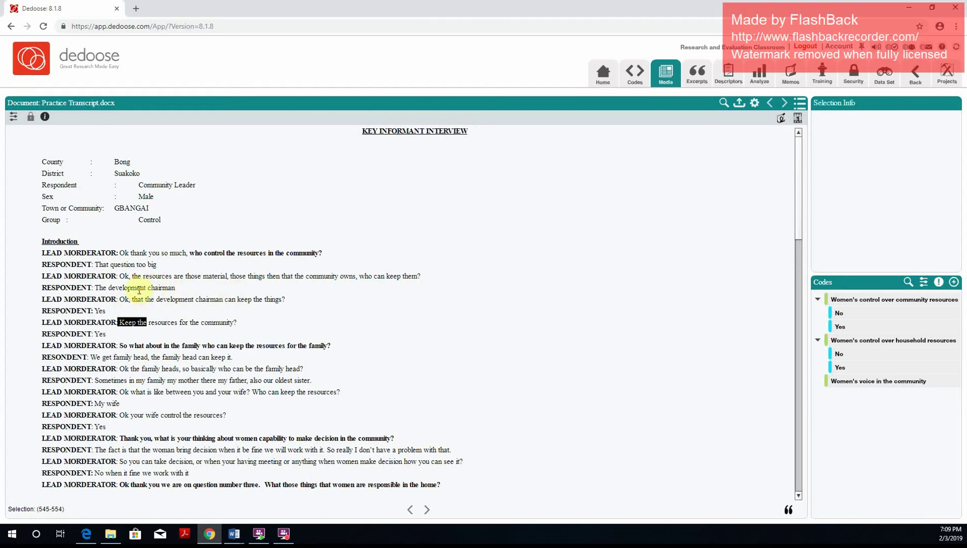
pyautogui.moveTo(94, 288); pyautogui.dragTo(183, 289)
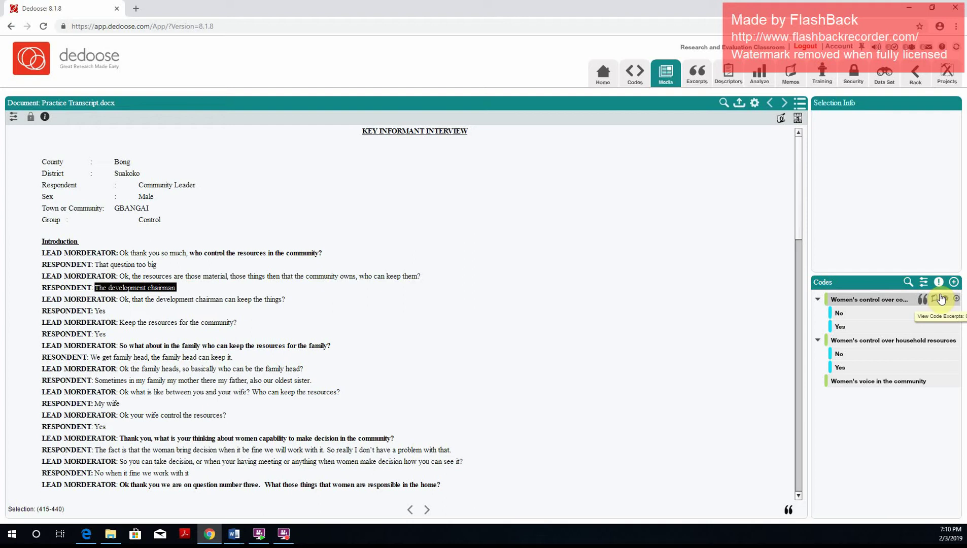
# - Add the root code 'Who controls community resources' and open the household resources code's editor
pyautogui.click(955, 283)
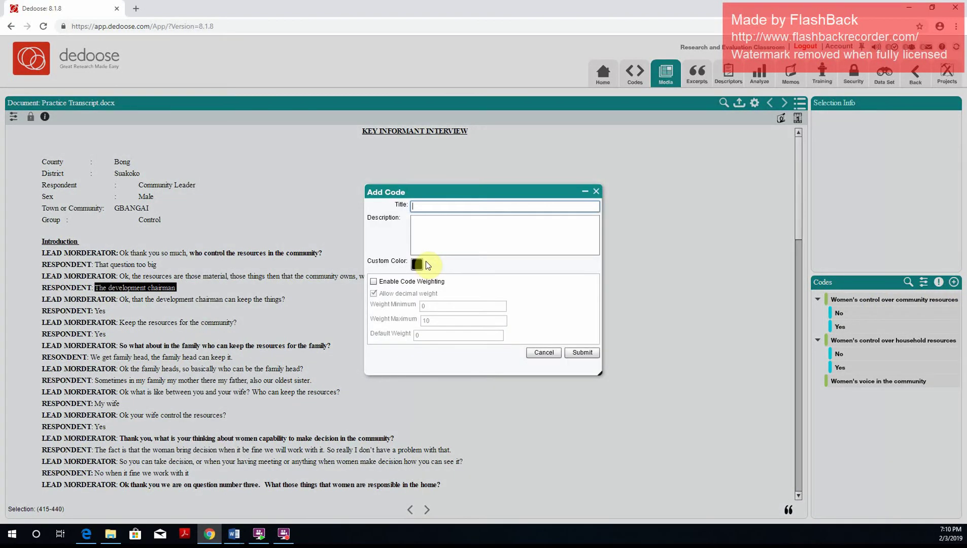
pyautogui.write('Who controls community resop')
pyautogui.write('rces')
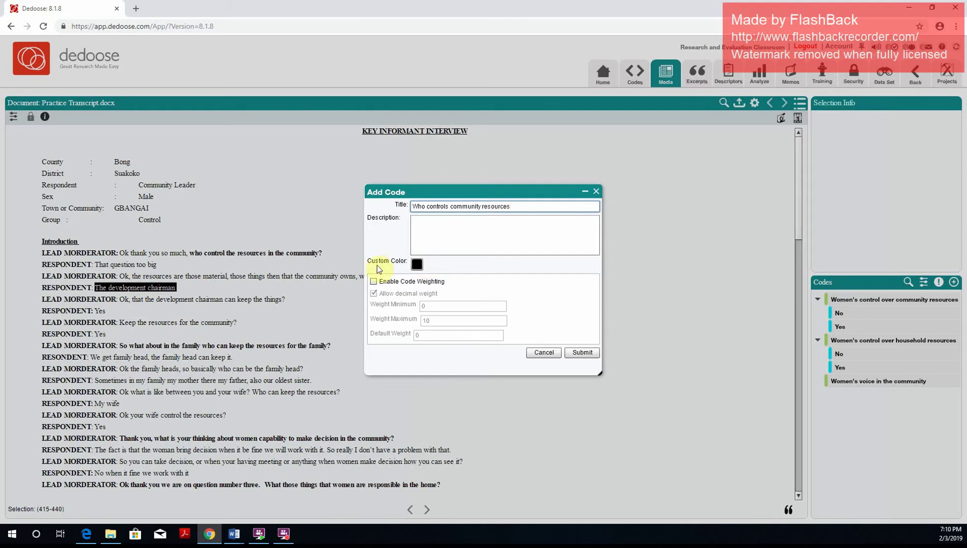
pyautogui.click(592, 352)
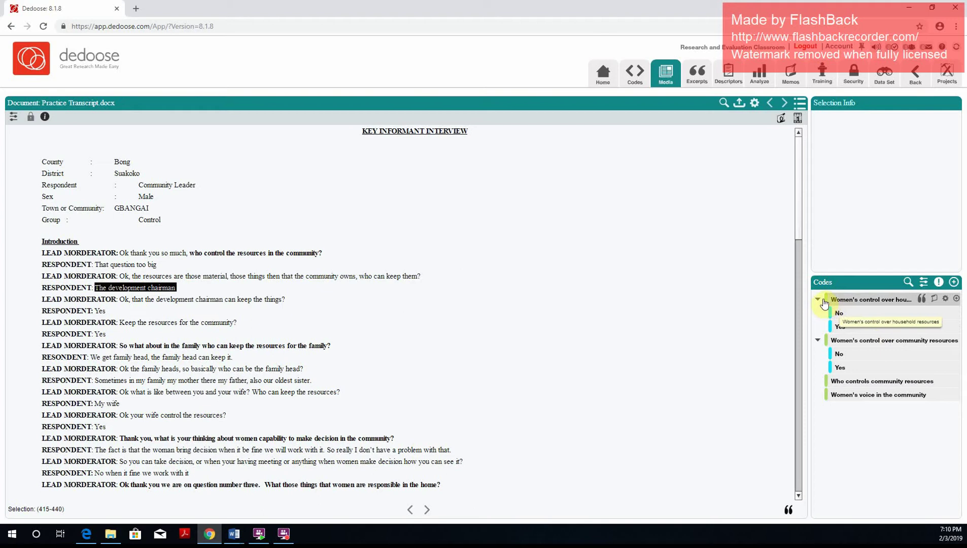
pyautogui.click(947, 300)
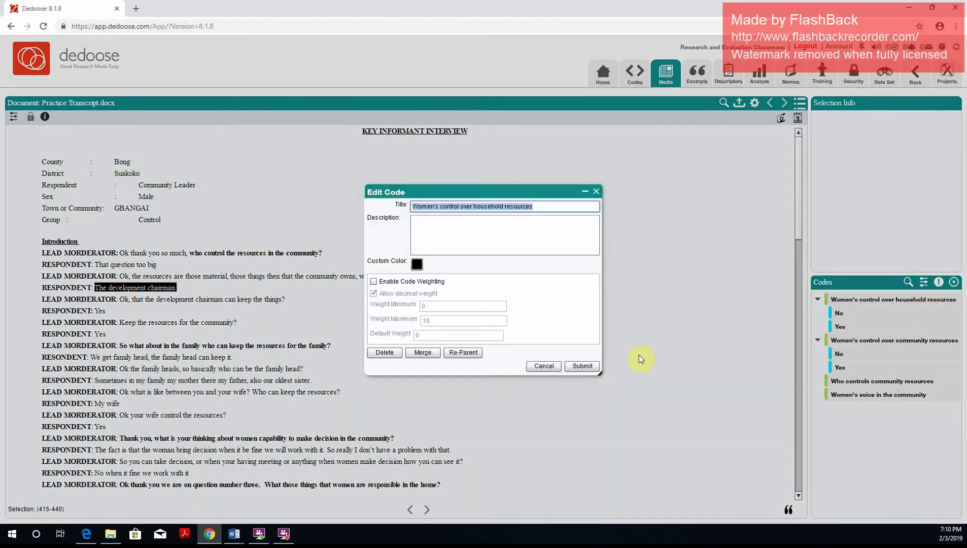
# - Close the household code editor unchanged and delete the Women's control over community resources code
pyautogui.click(543, 366)
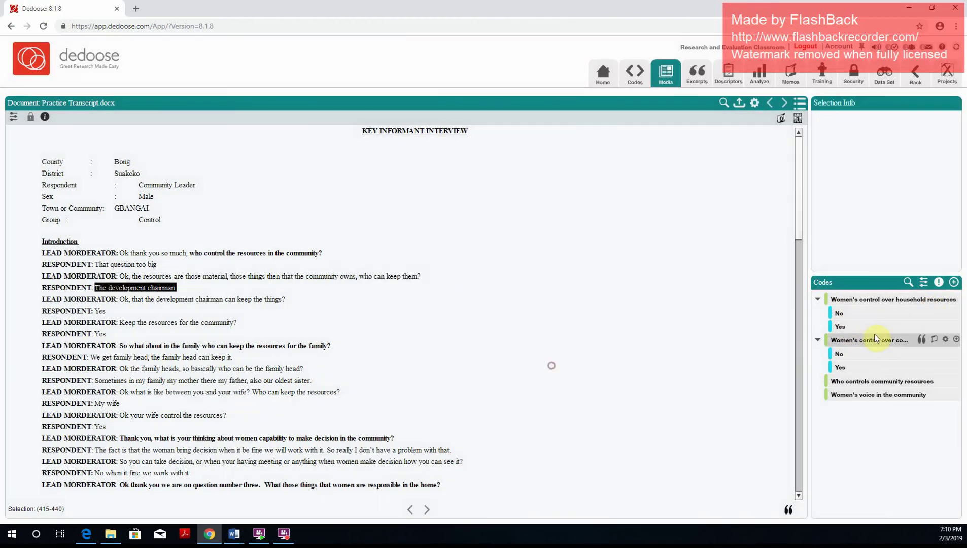
pyautogui.click(945, 340)
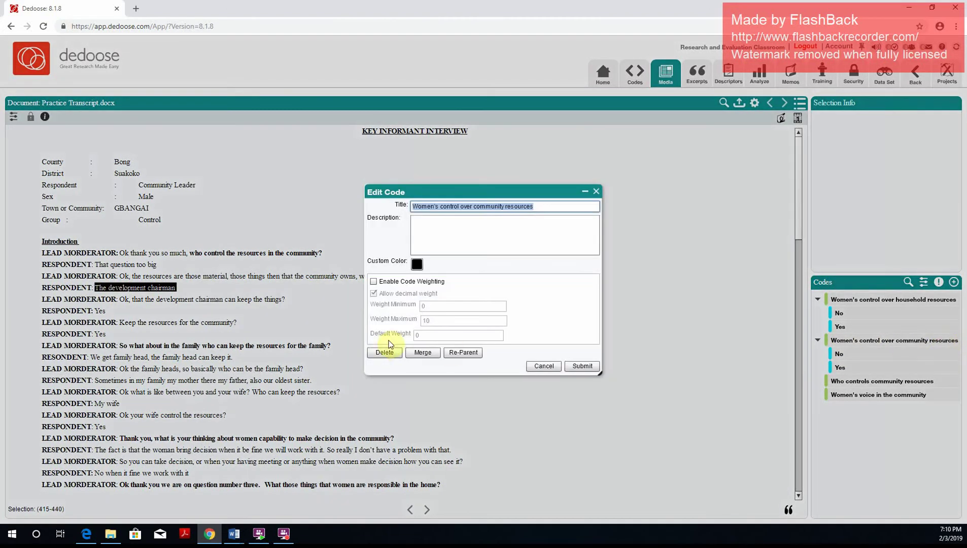
pyautogui.click(386, 353)
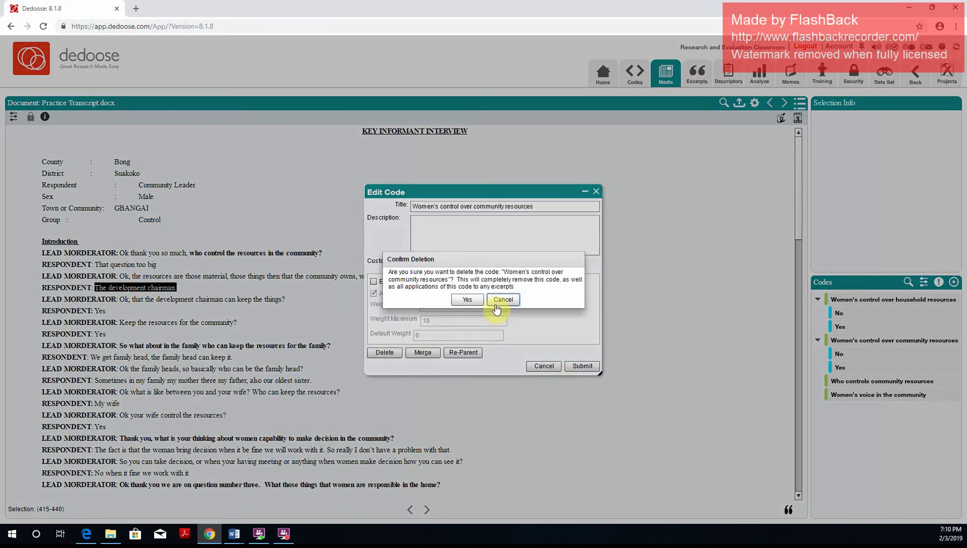
pyautogui.click(470, 300)
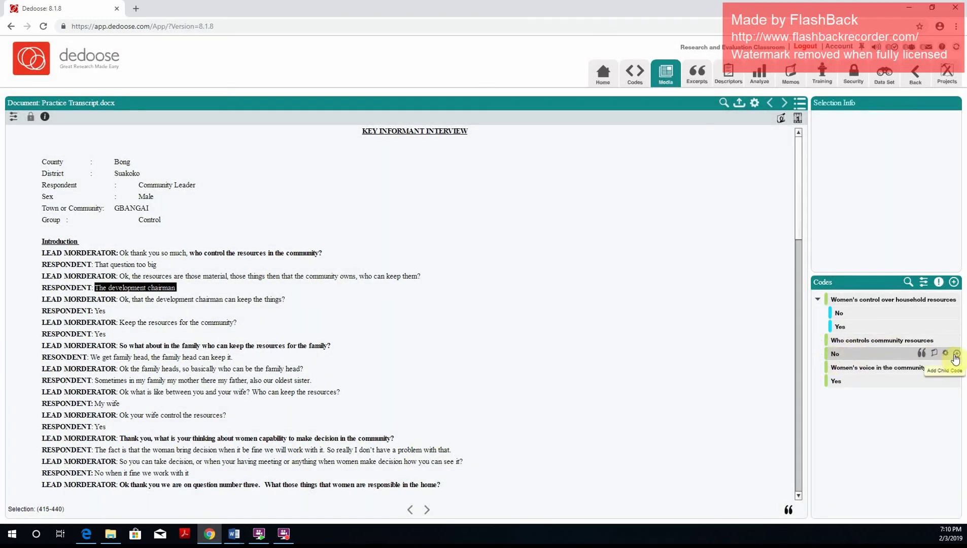
# - Delete the leftover No and Yes codes, confirming each deletion
pyautogui.click(945, 354)
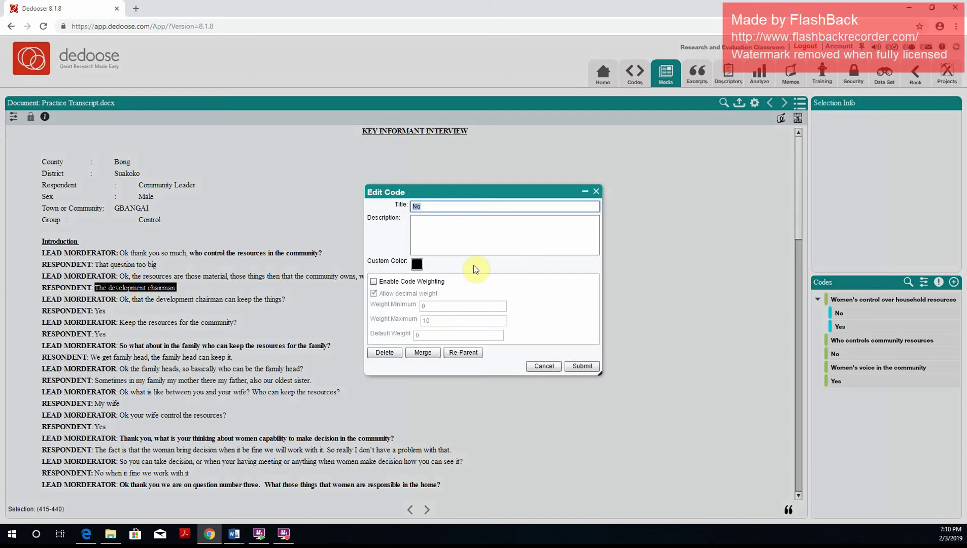
pyautogui.click(385, 352)
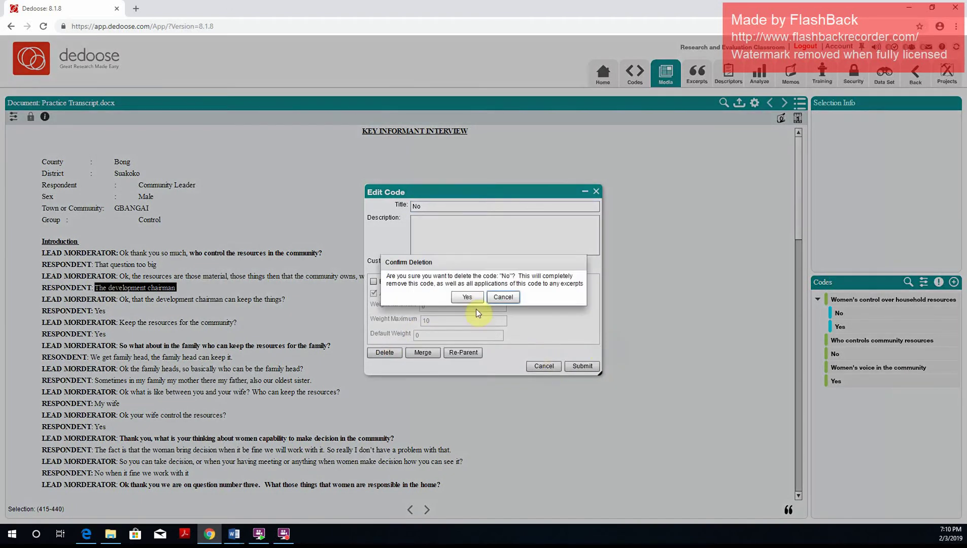
pyautogui.click(469, 296)
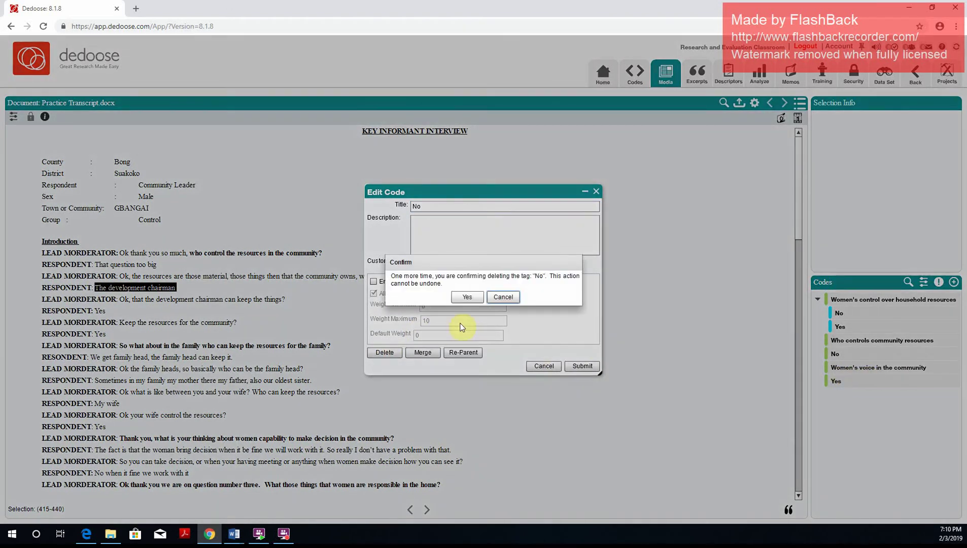
pyautogui.click(467, 297)
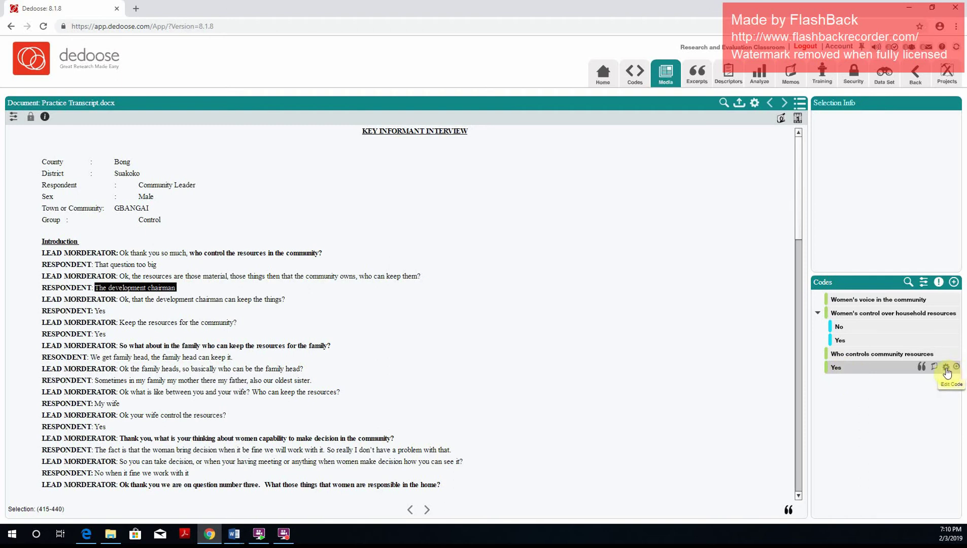
pyautogui.click(945, 366)
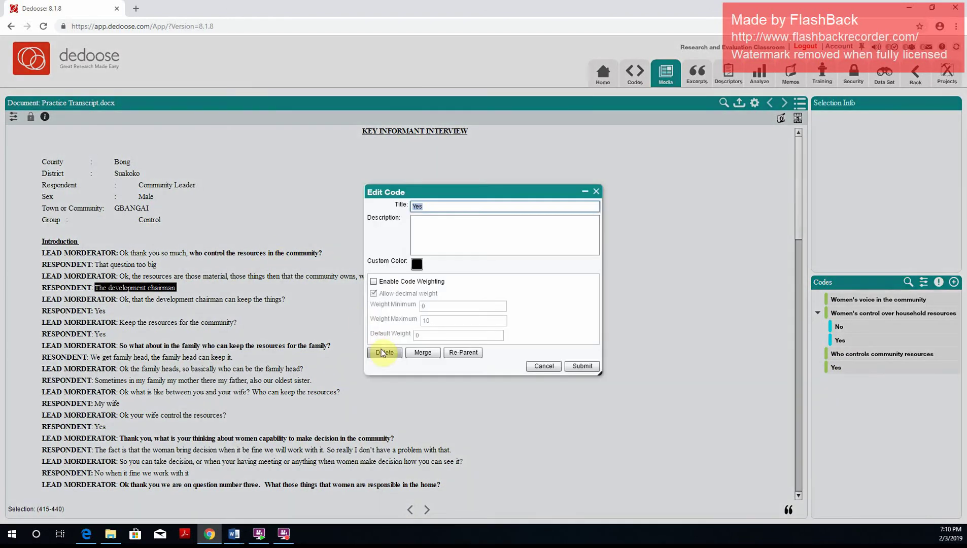
pyautogui.click(383, 352)
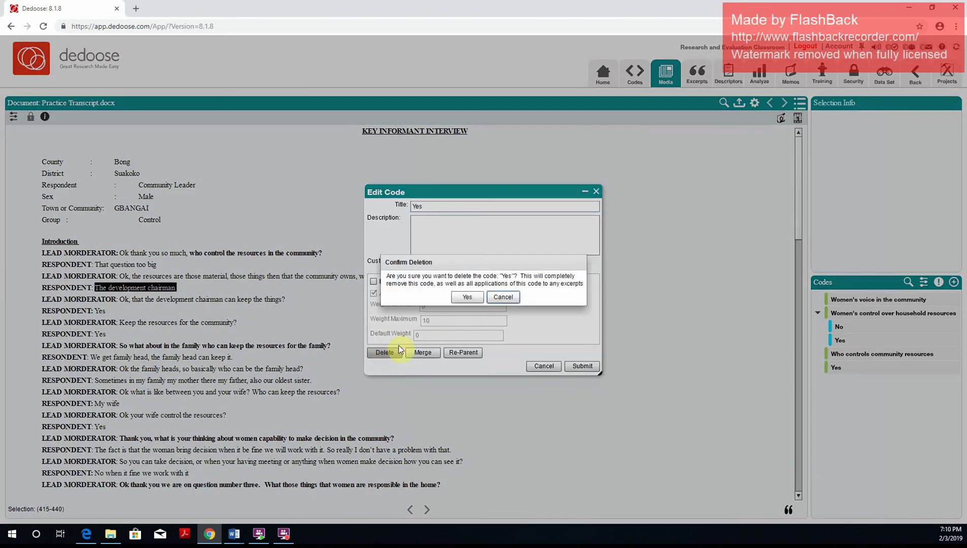
pyautogui.click(467, 299)
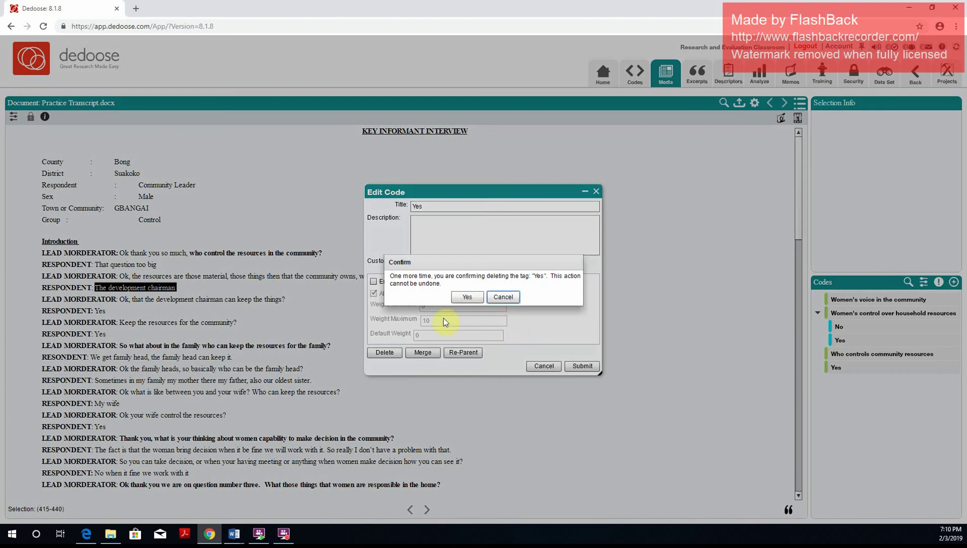
pyautogui.click(467, 299)
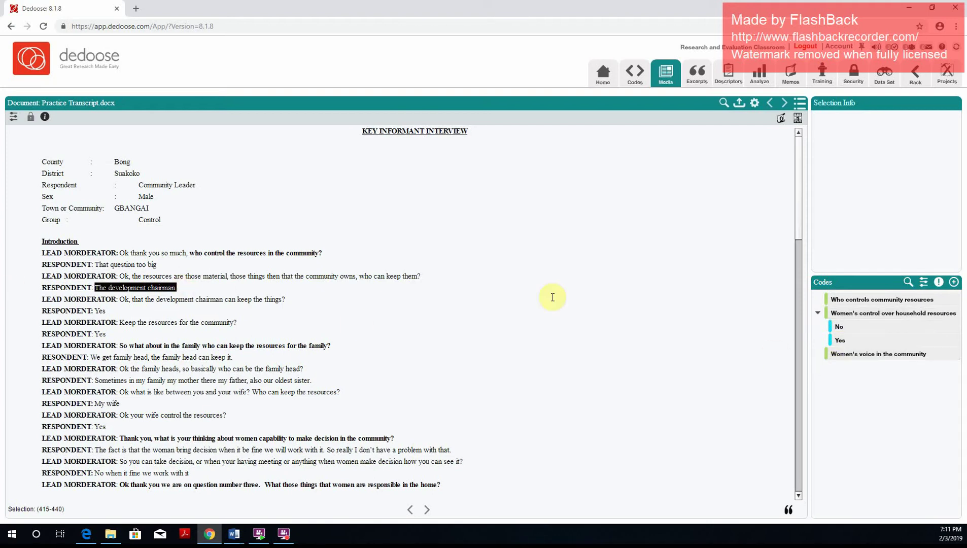
# - Reselect 'The development chairman' and bring up the Quick Code list with the Q shortcut
pyautogui.click(143, 300)
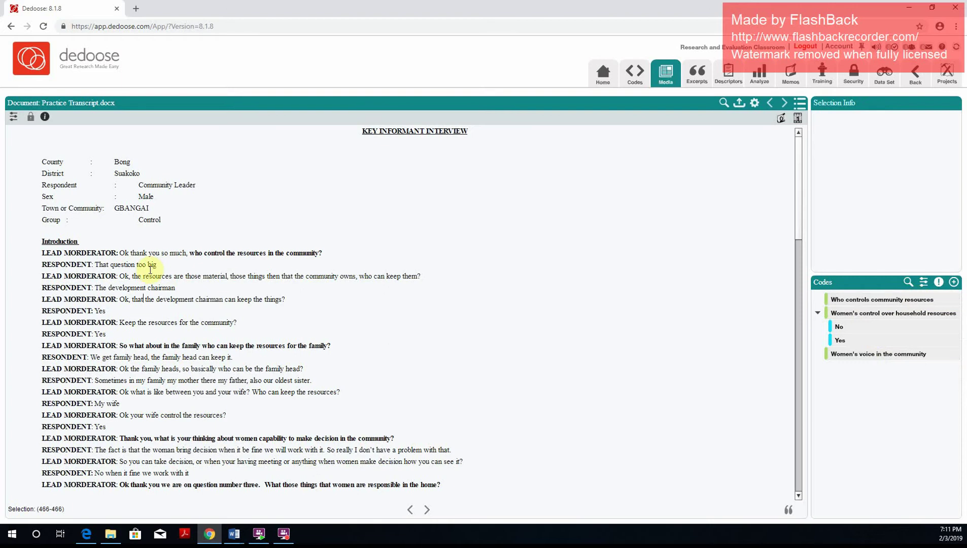
pyautogui.moveTo(94, 288); pyautogui.dragTo(180, 293)
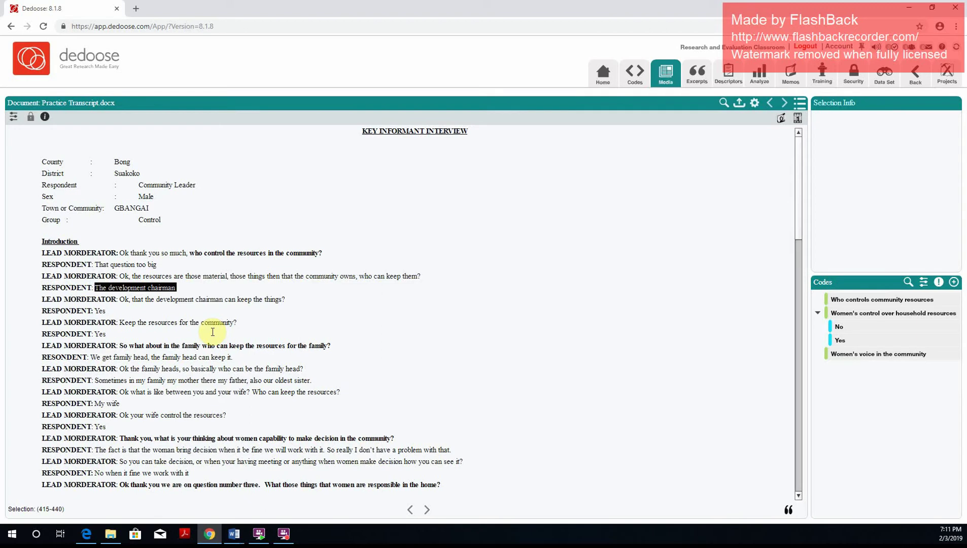
pyautogui.press('q')
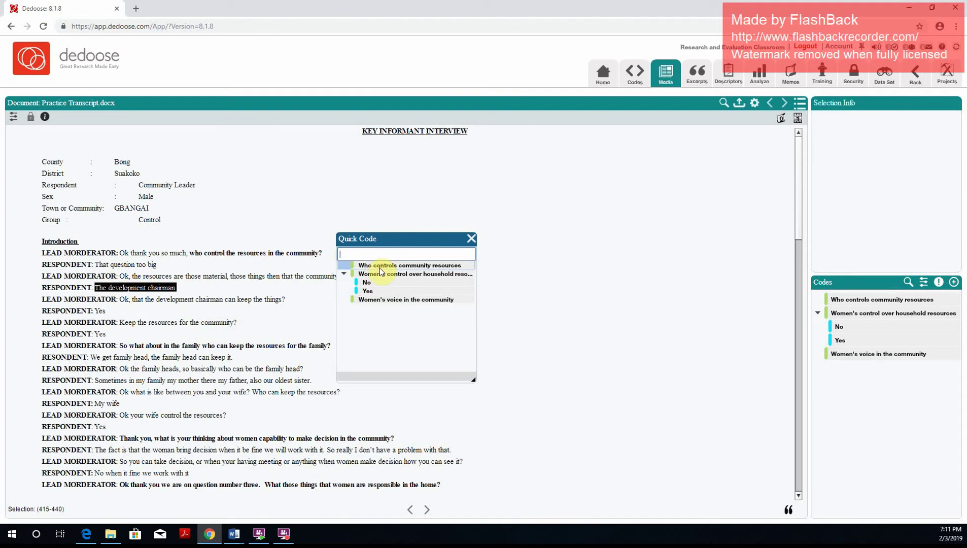
# - Remove the Who controls community resources code from 'The development chairman' excerpt, then reapply it
pyautogui.click(381, 271)
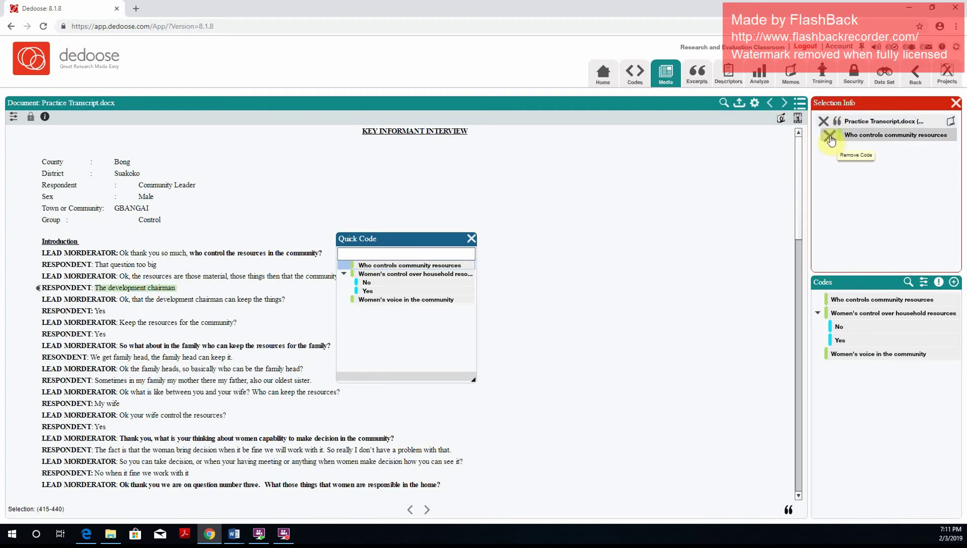
pyautogui.click(830, 139)
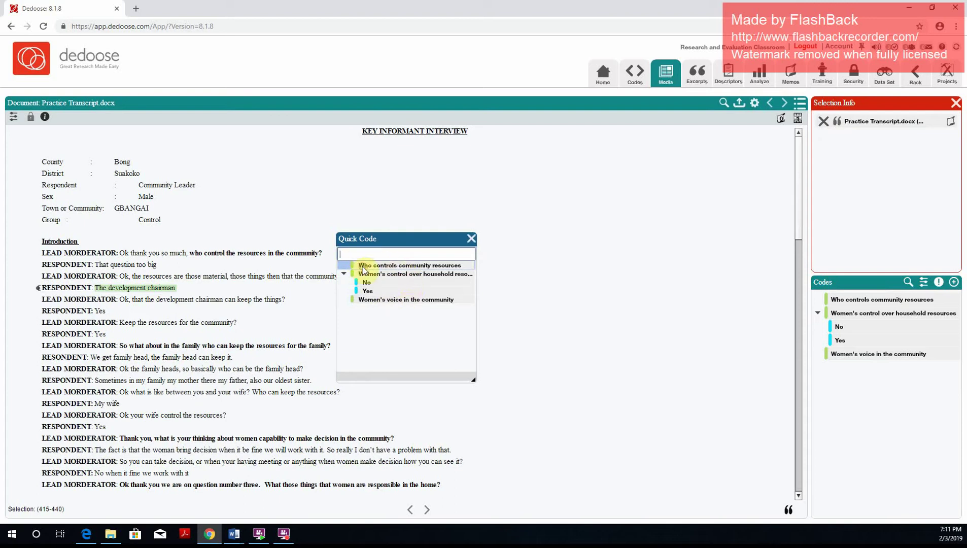
pyautogui.doubleClick(401, 267)
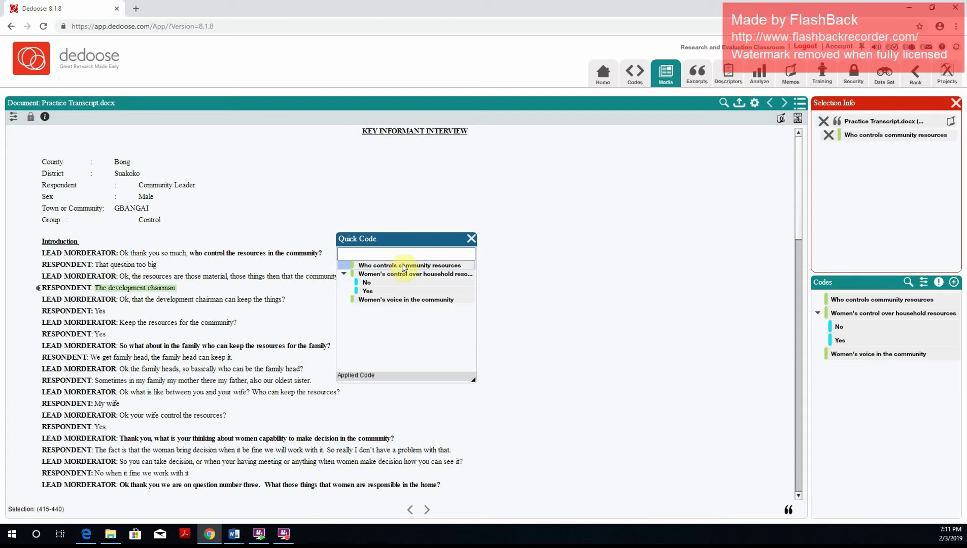
pyautogui.click(830, 136)
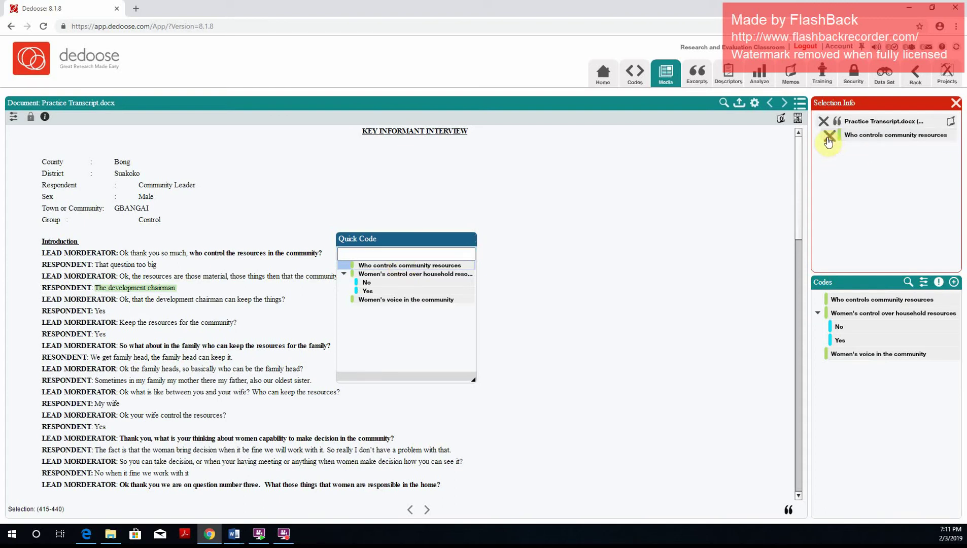
pyautogui.click(472, 239)
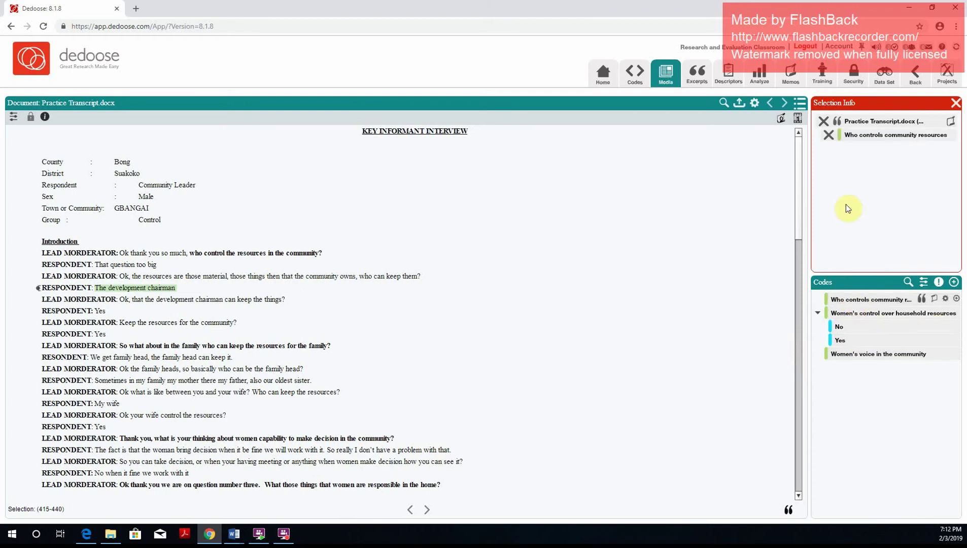
pyautogui.click(829, 137)
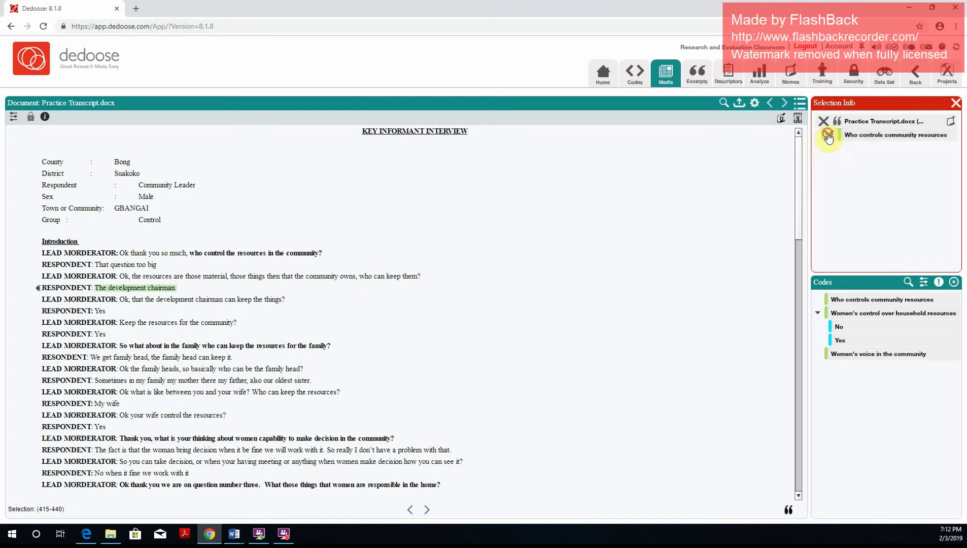
pyautogui.rightClick(181, 288)
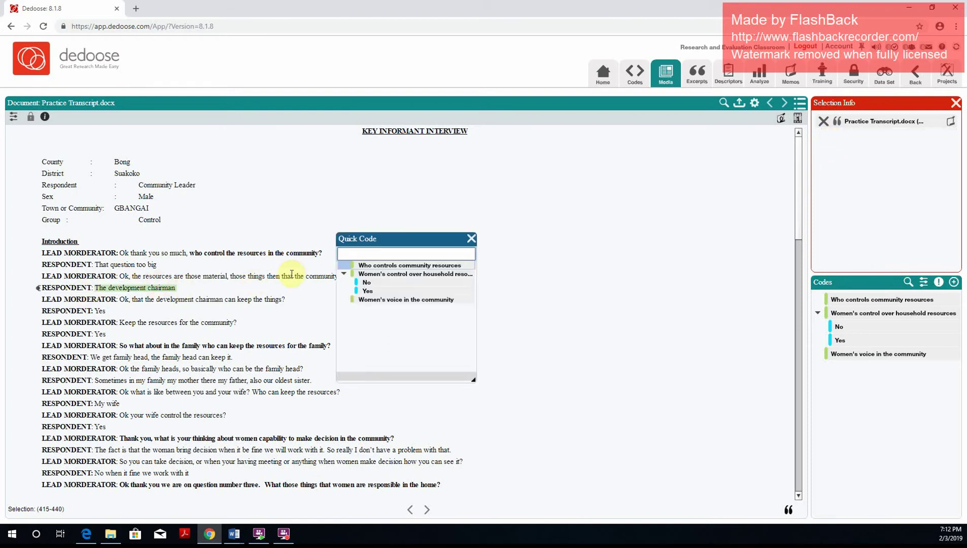
pyautogui.doubleClick(383, 266)
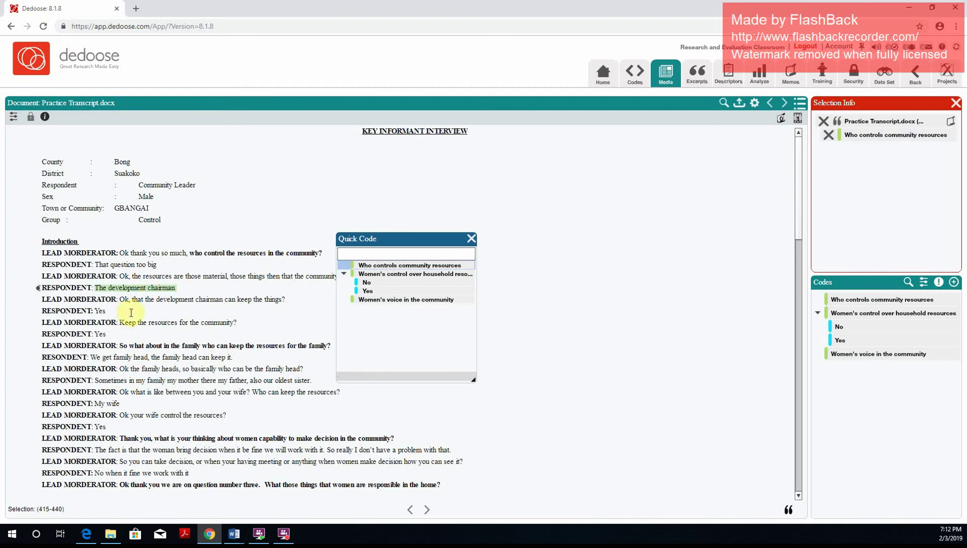
# - Tag the respondent's answer 'Yes' to 'Ok your wife control the resources?' with the Yes code
pyautogui.moveTo(399, 247); pyautogui.dragTo(638, 155)
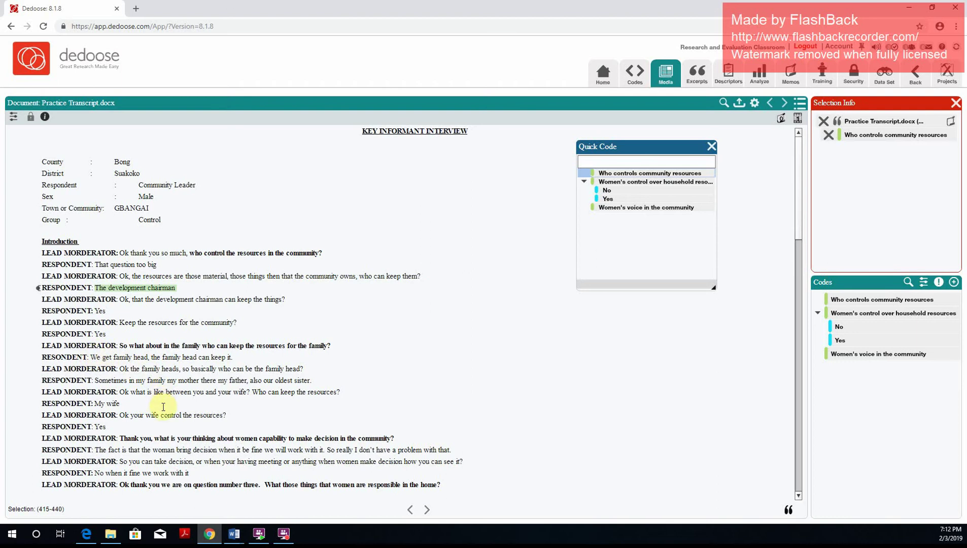
pyautogui.moveTo(850, 326)
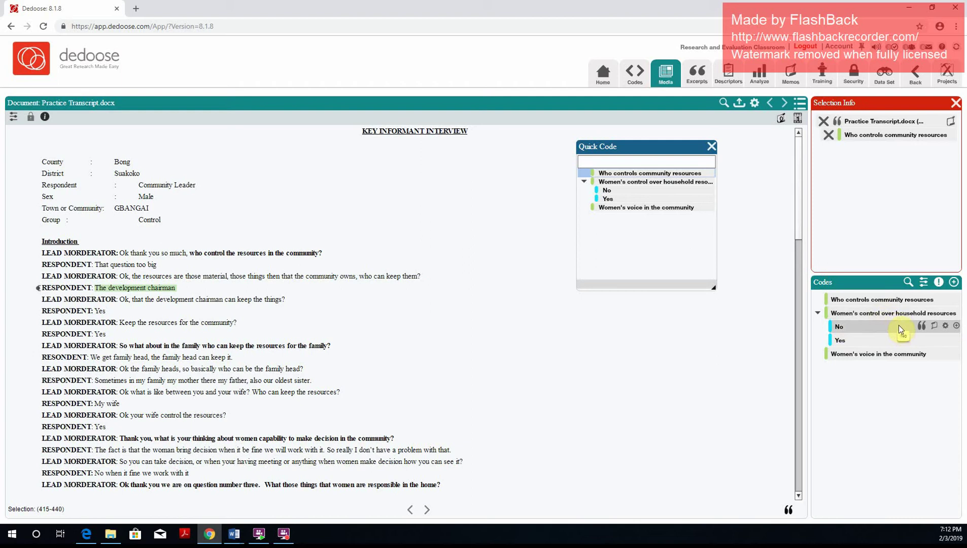
pyautogui.click(117, 404)
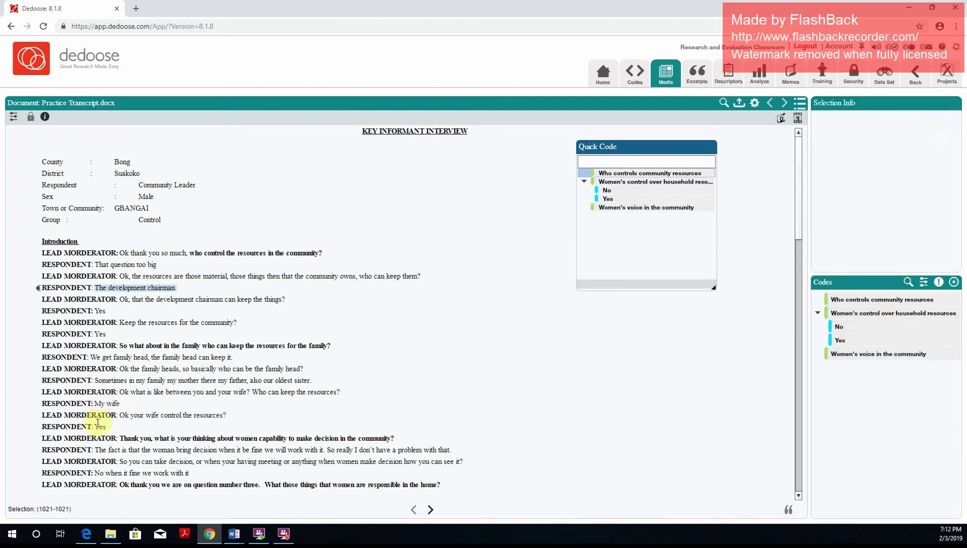
pyautogui.doubleClick(100, 426)
pyautogui.moveTo(91, 357); pyautogui.dragTo(208, 431)
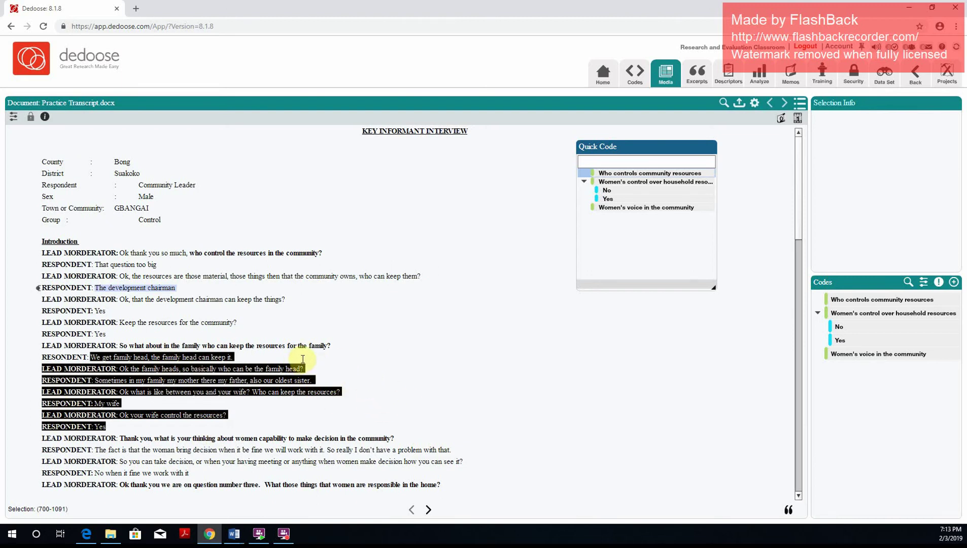
pyautogui.click(225, 392)
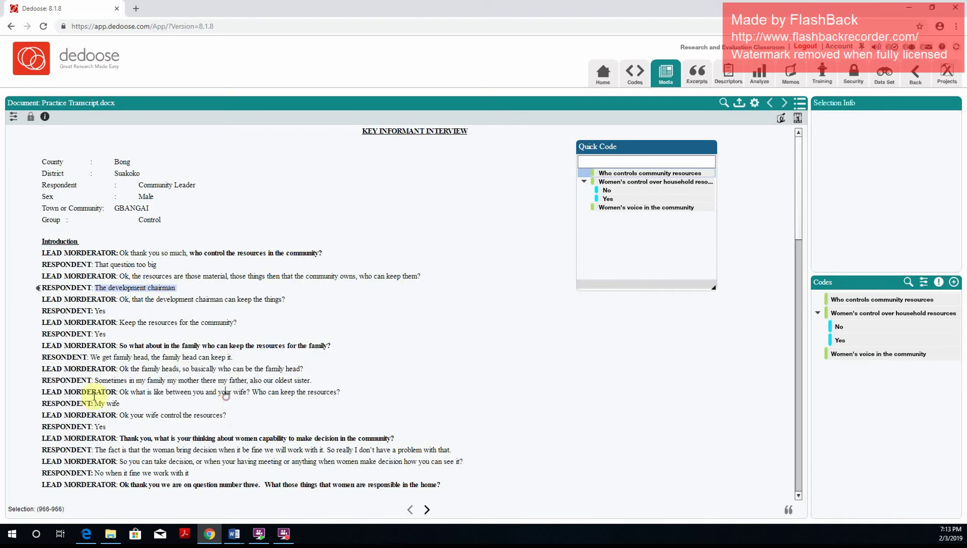
pyautogui.moveTo(93, 427); pyautogui.dragTo(107, 426)
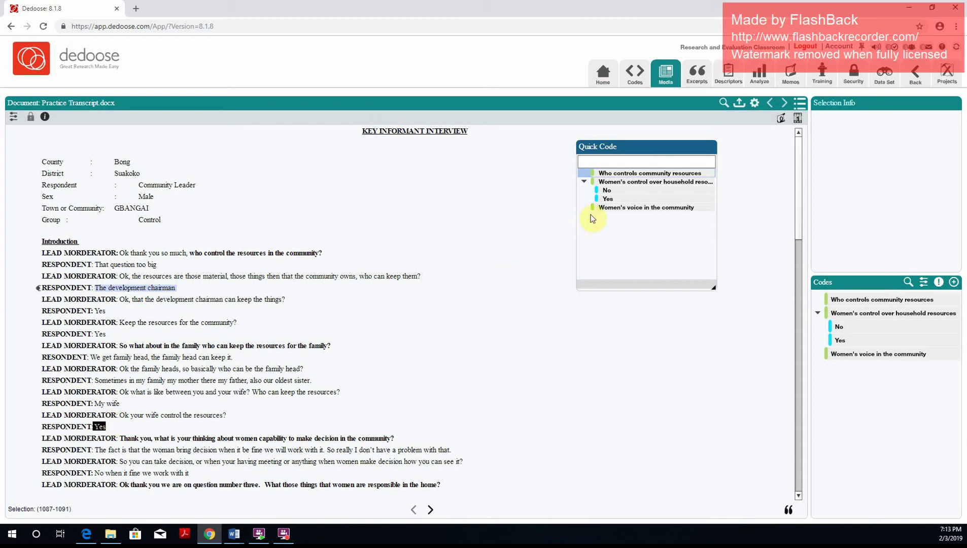
pyautogui.doubleClick(616, 199)
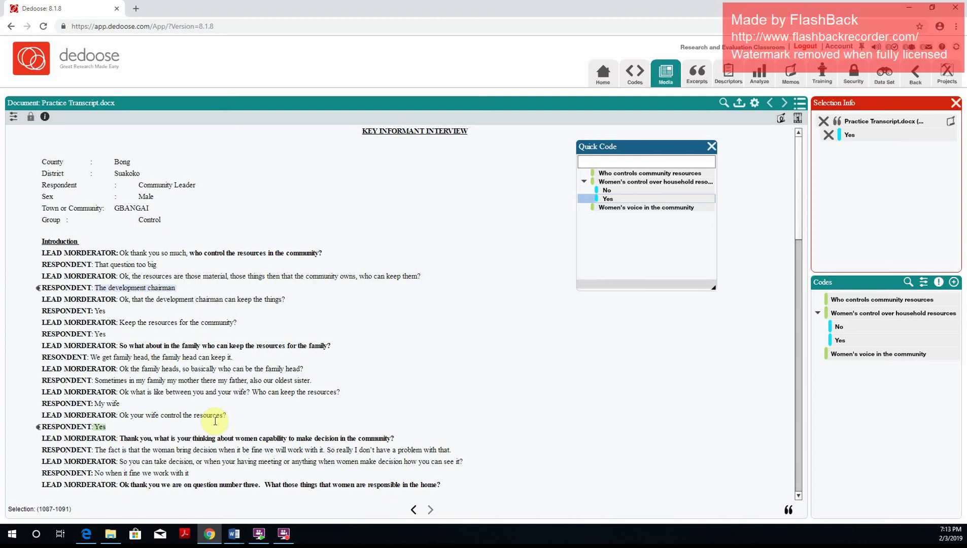
pyautogui.scroll(-1, 160, 429)
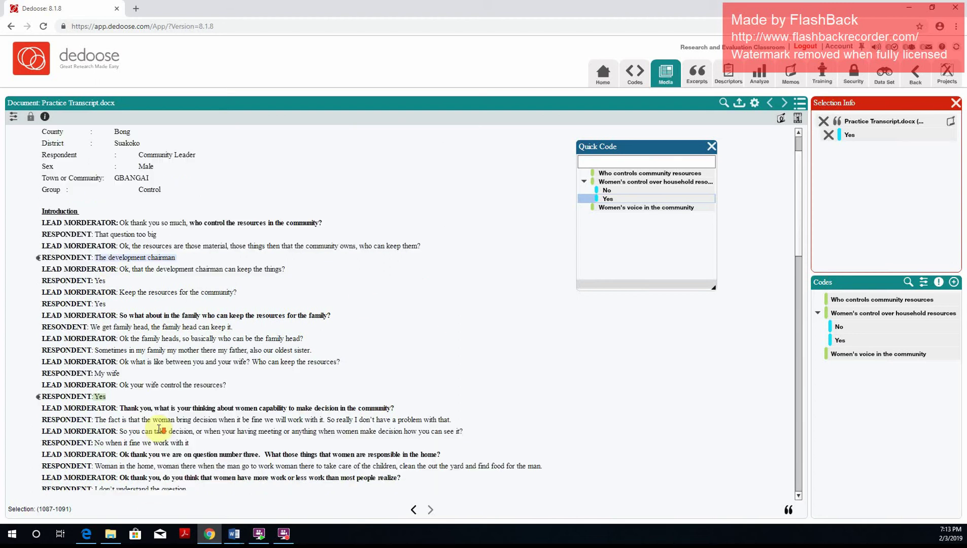
pyautogui.scroll(-1, 160, 428)
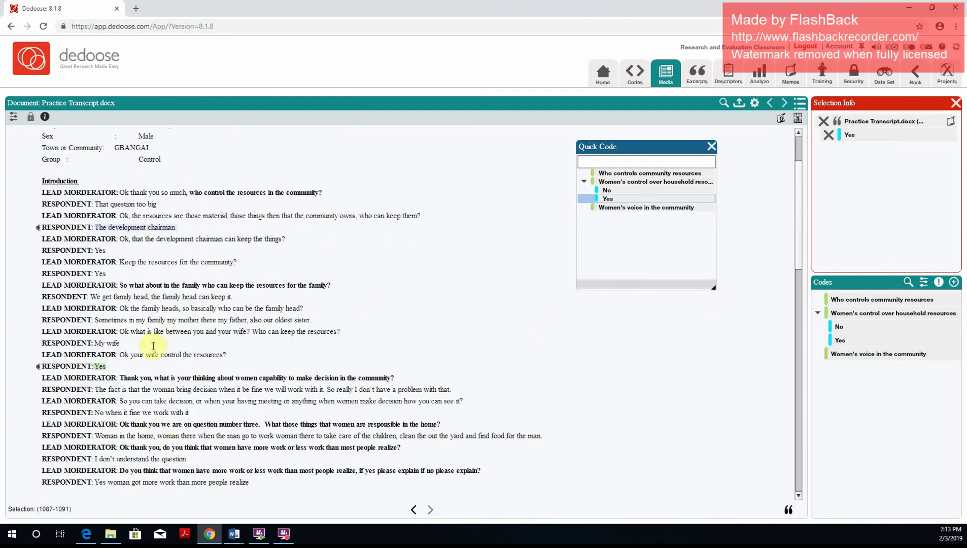
pyautogui.scroll(-2, 155, 347)
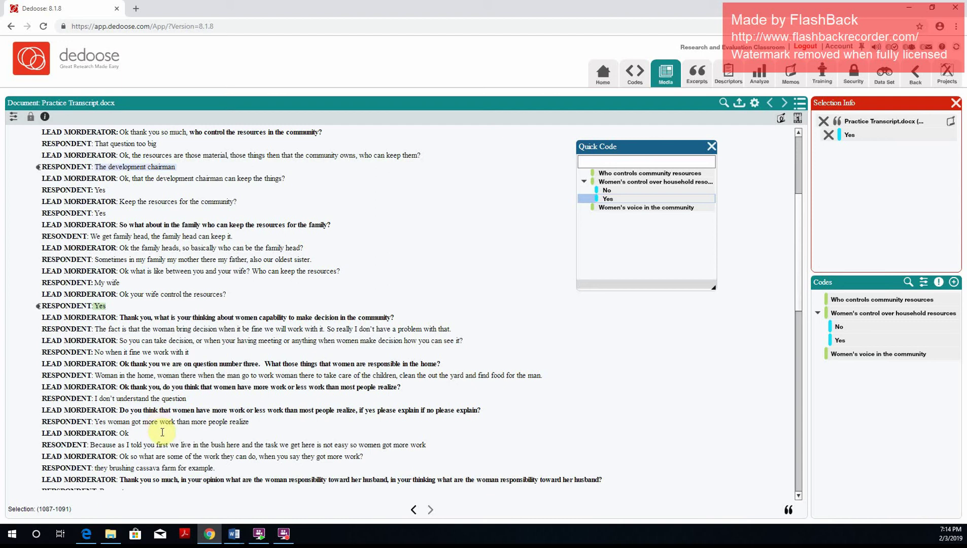
pyautogui.click(93, 305)
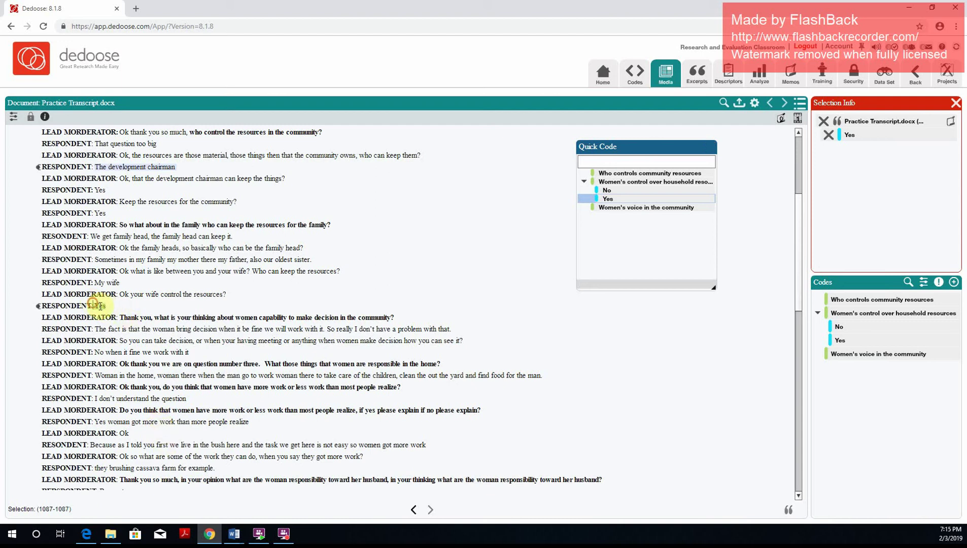
pyautogui.moveTo(94, 305); pyautogui.dragTo(107, 306)
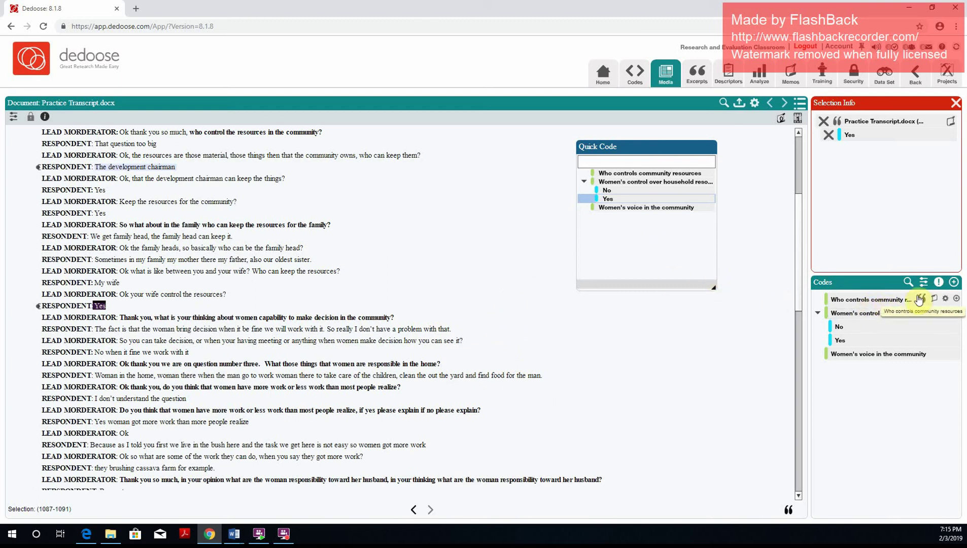
# - Add a new code titled 'Great quotes' in the Codes panel
pyautogui.click(954, 281)
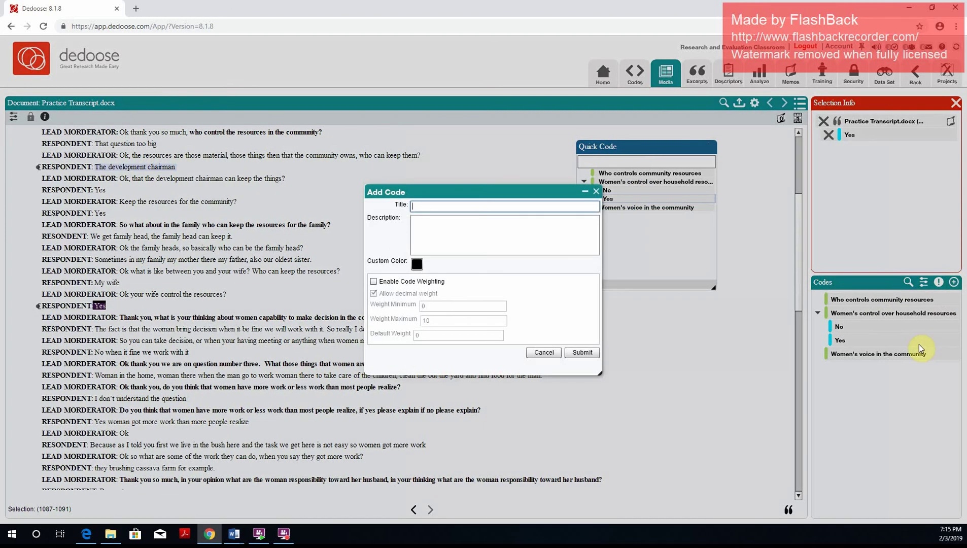
pyautogui.write('Great quotes')
pyautogui.click(579, 352)
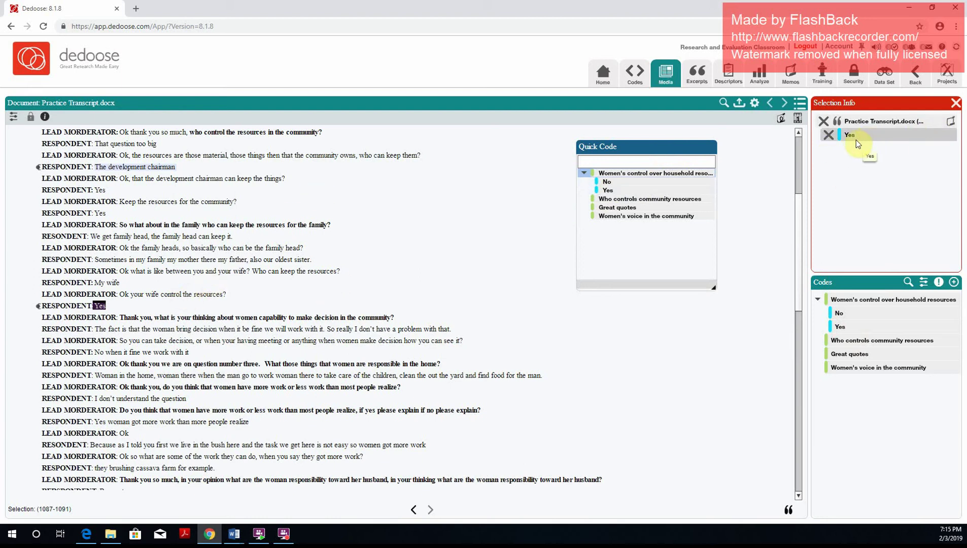
# - Apply Great quotes to the respondent's Yes excerpt, found by searching 'great'
pyautogui.click(621, 160)
pyautogui.write('great')
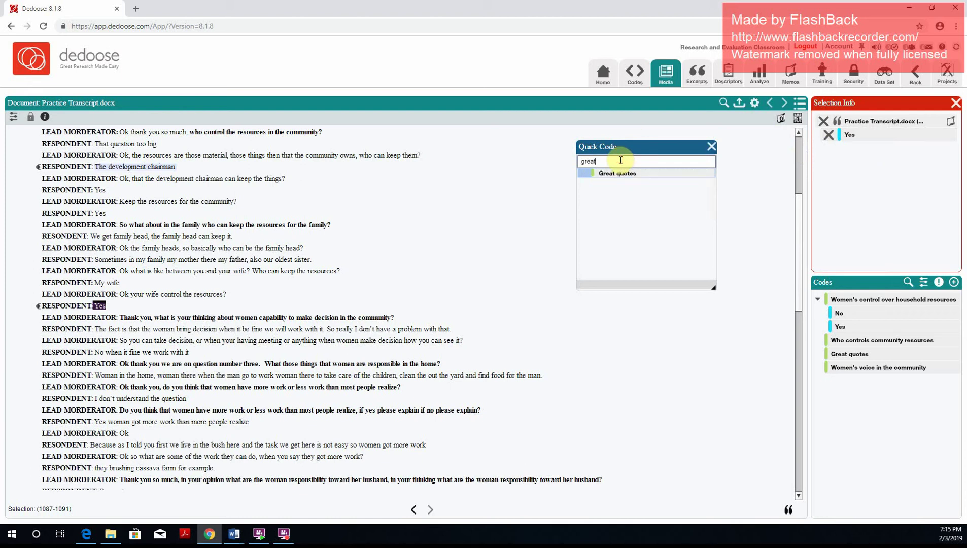
pyautogui.click(623, 173)
pyautogui.doubleClick(622, 173)
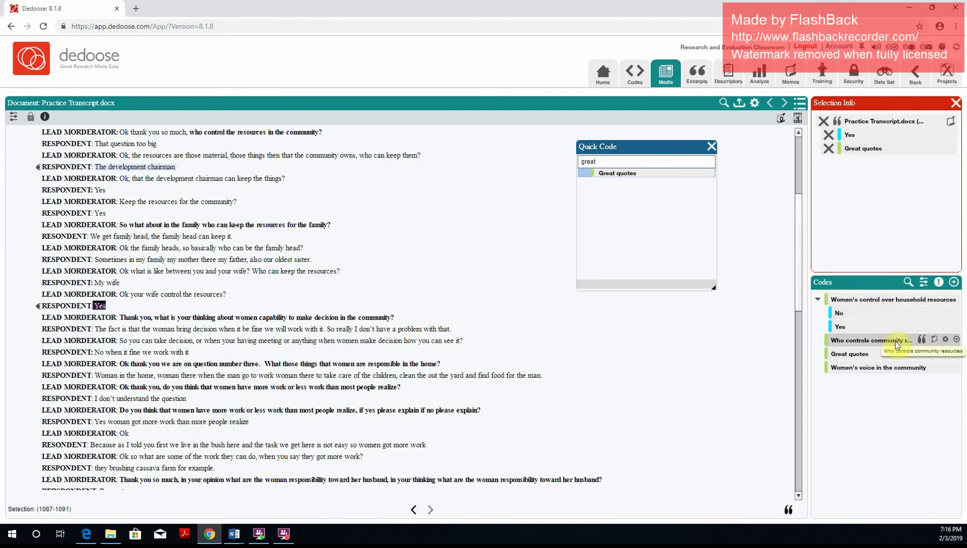
# - Merge Who controls community resources into Women's control over household resources and confirm the merge
pyautogui.click(947, 341)
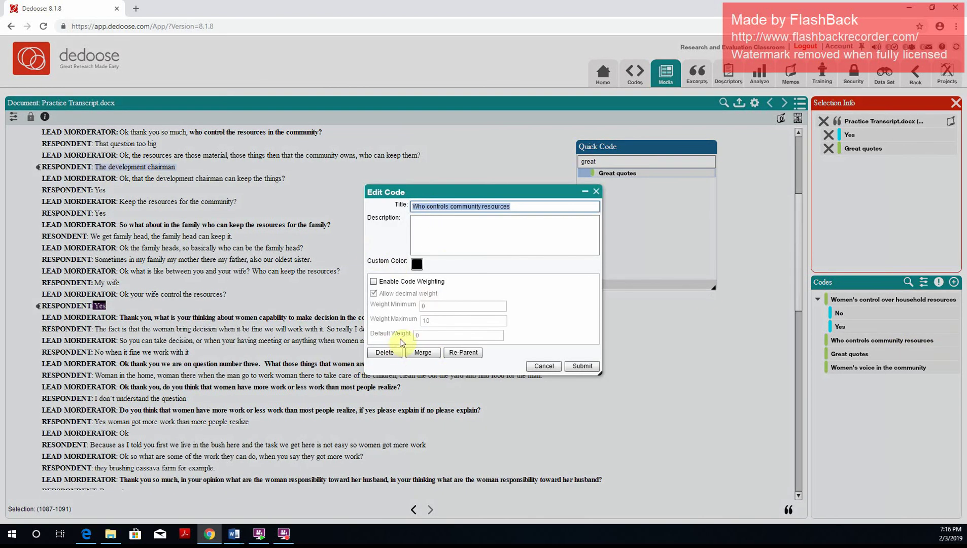
pyautogui.click(426, 357)
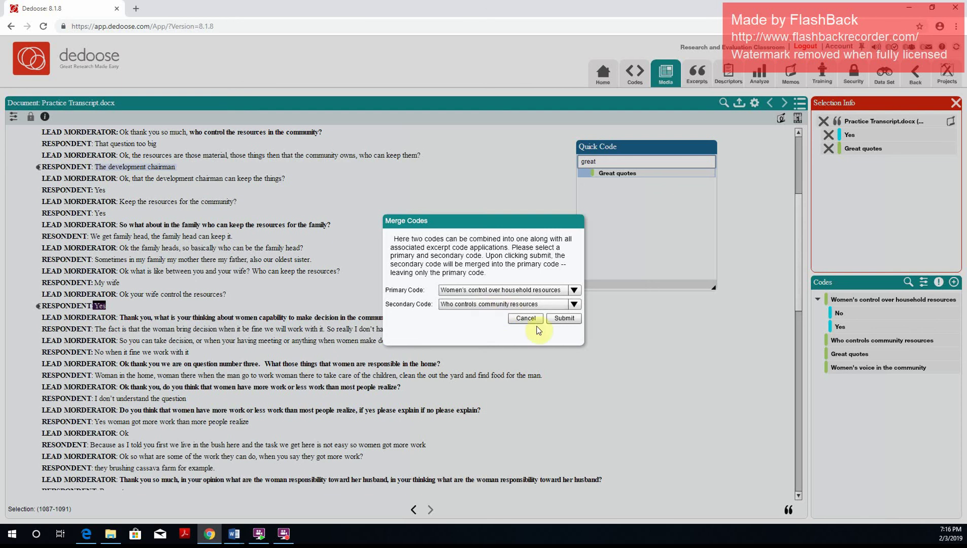
pyautogui.click(565, 319)
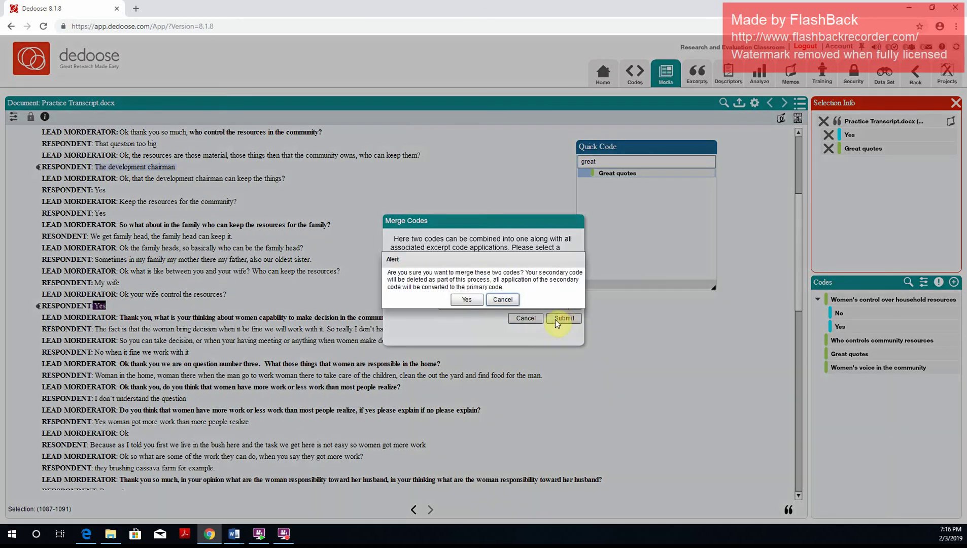
pyautogui.click(466, 299)
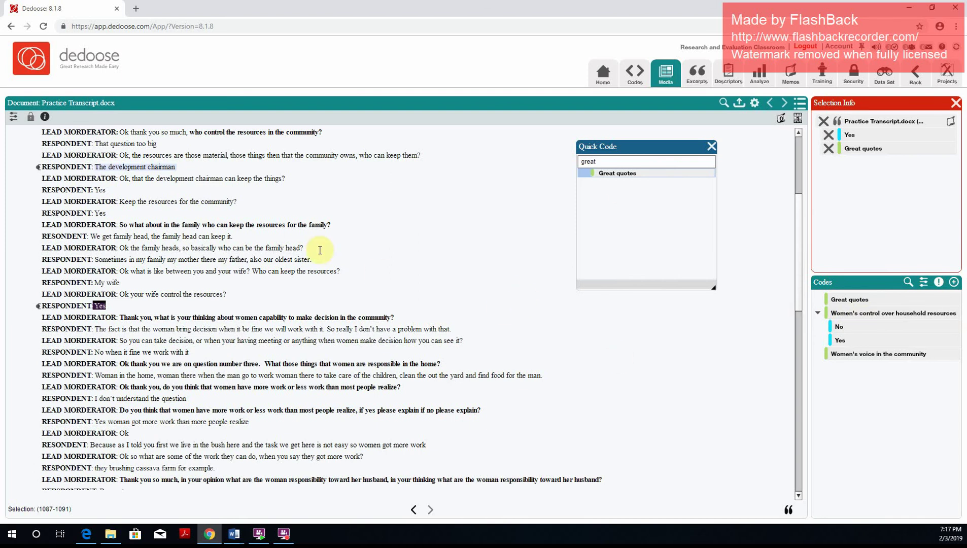
# - Scroll the transcript down to its closing line thanking the respondent
pyautogui.scroll(3, 319, 251)
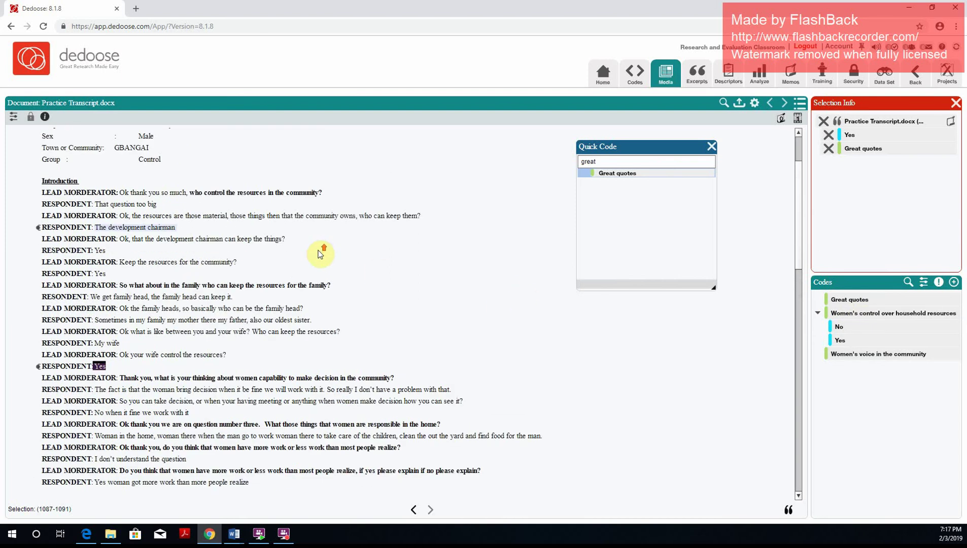
pyautogui.scroll(-7, 320, 252)
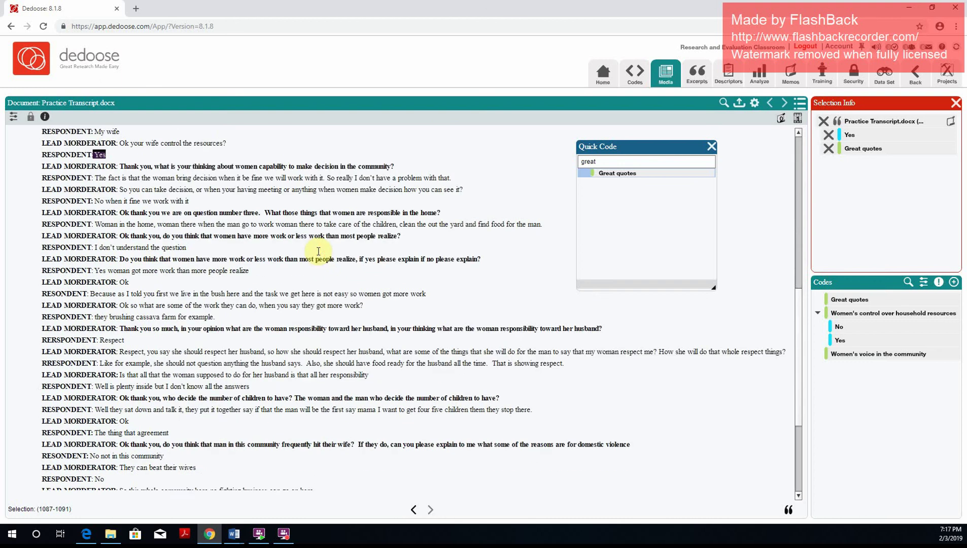
pyautogui.scroll(-3, 319, 254)
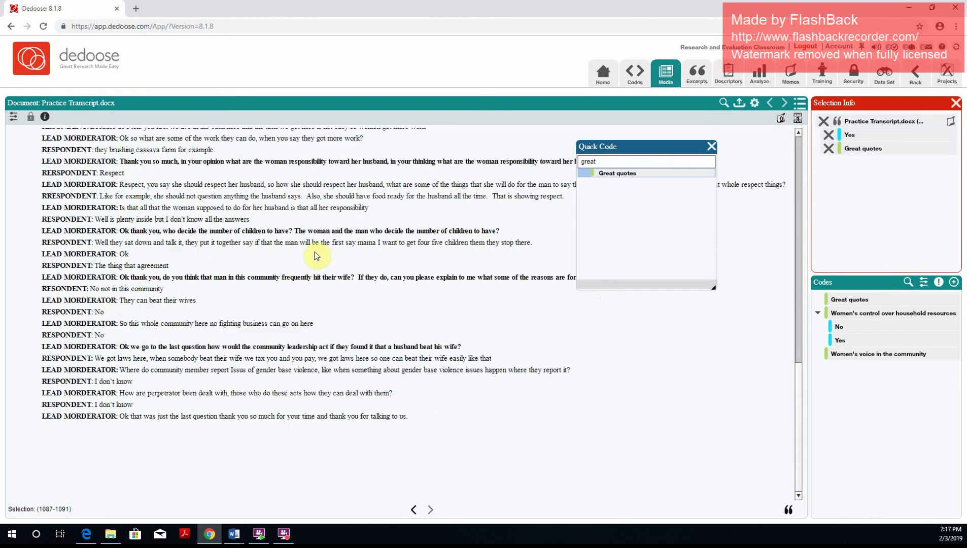